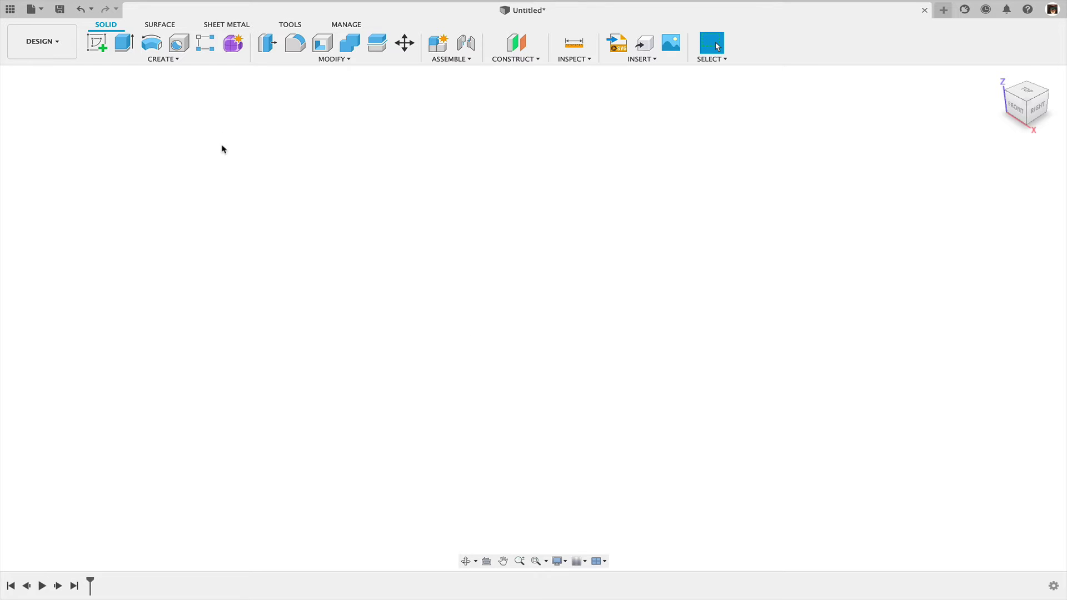
Start a sketch on the XY plane and draw a curving fit-point spline from the origin
click(96, 54)
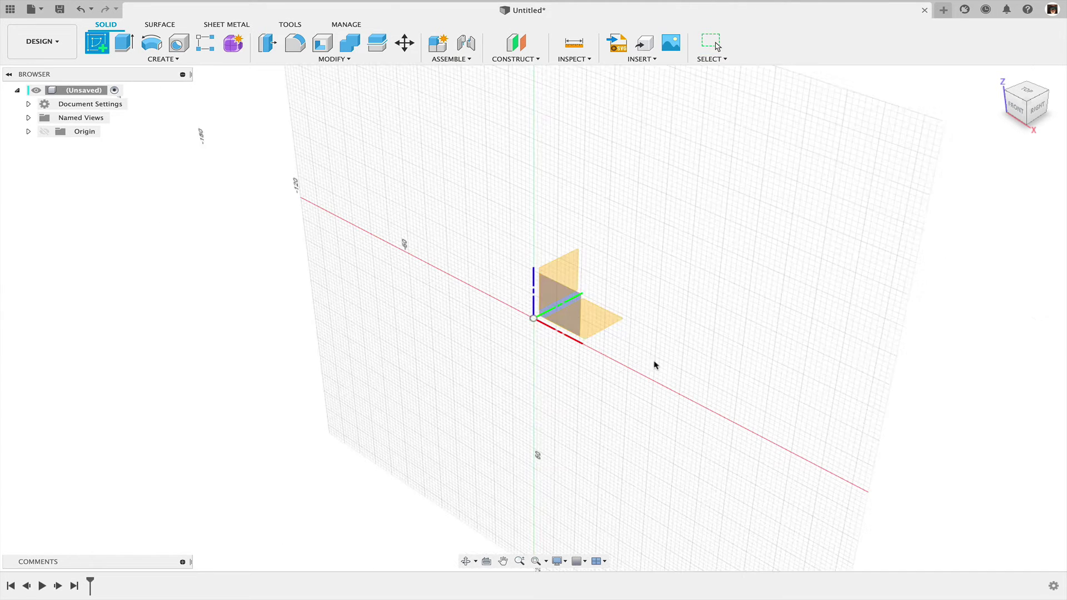
click(593, 323)
key(s)
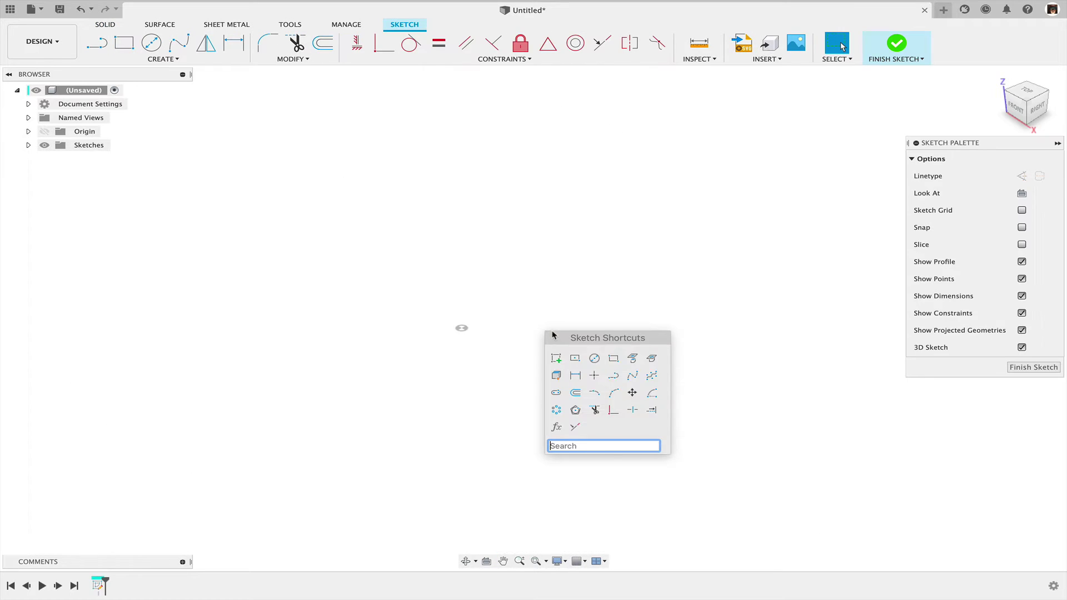
click(613, 358)
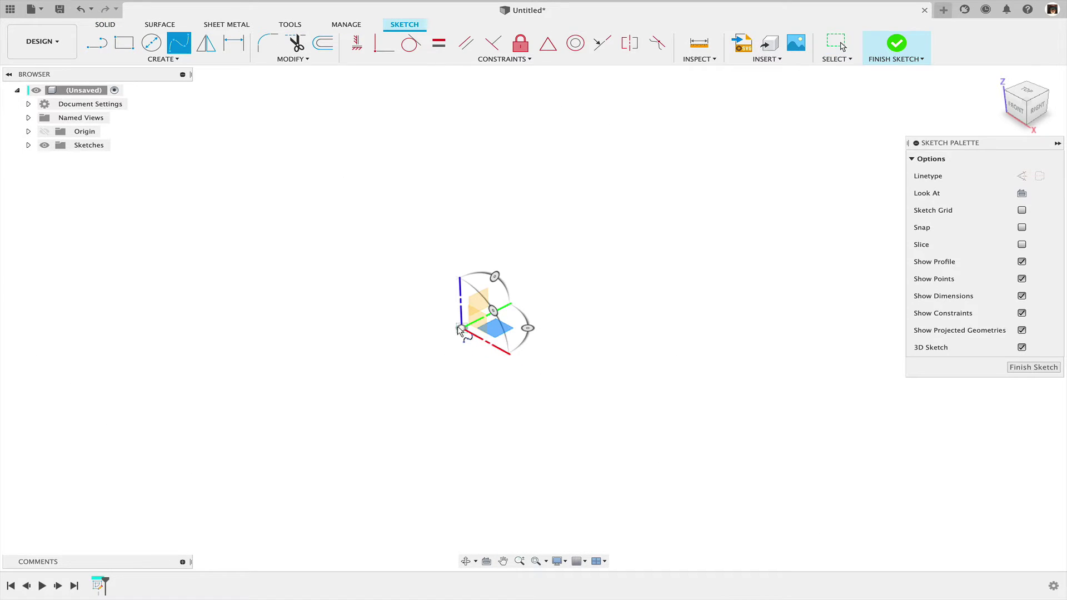
click(599, 305)
click(713, 418)
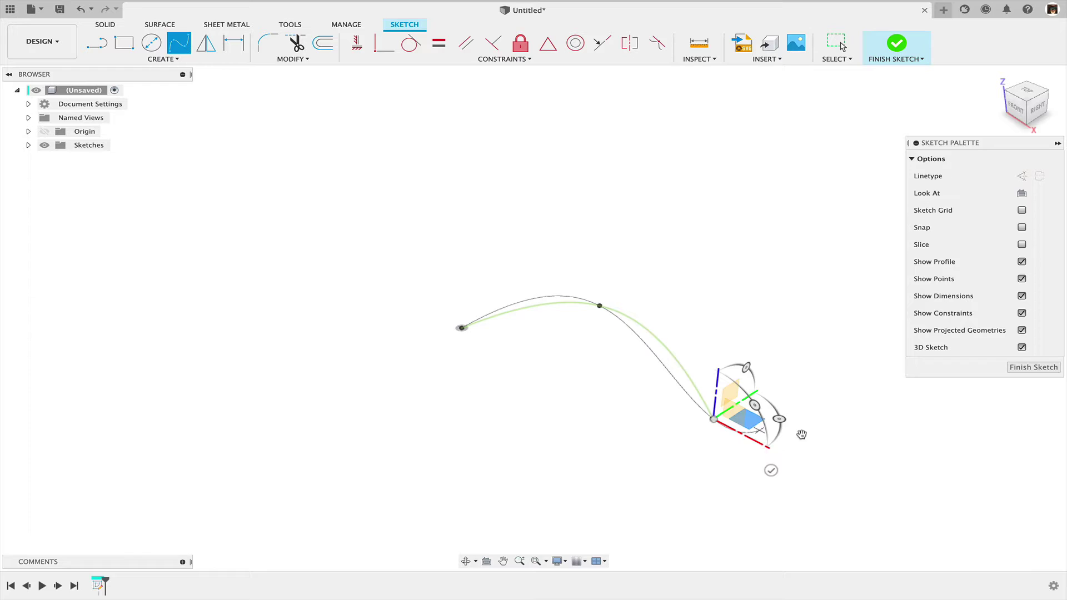
click(856, 441)
click(914, 491)
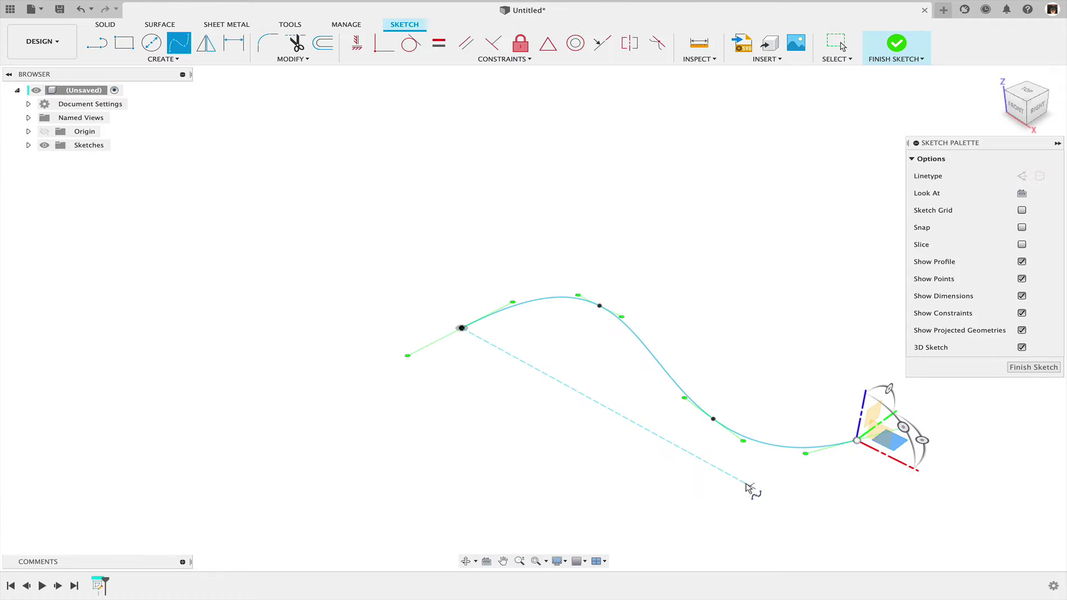
mouse_move(741, 481)
shift+middle_down()
mouse_move(770, 493)
mouse_move(662, 500)
shift+middle_up()
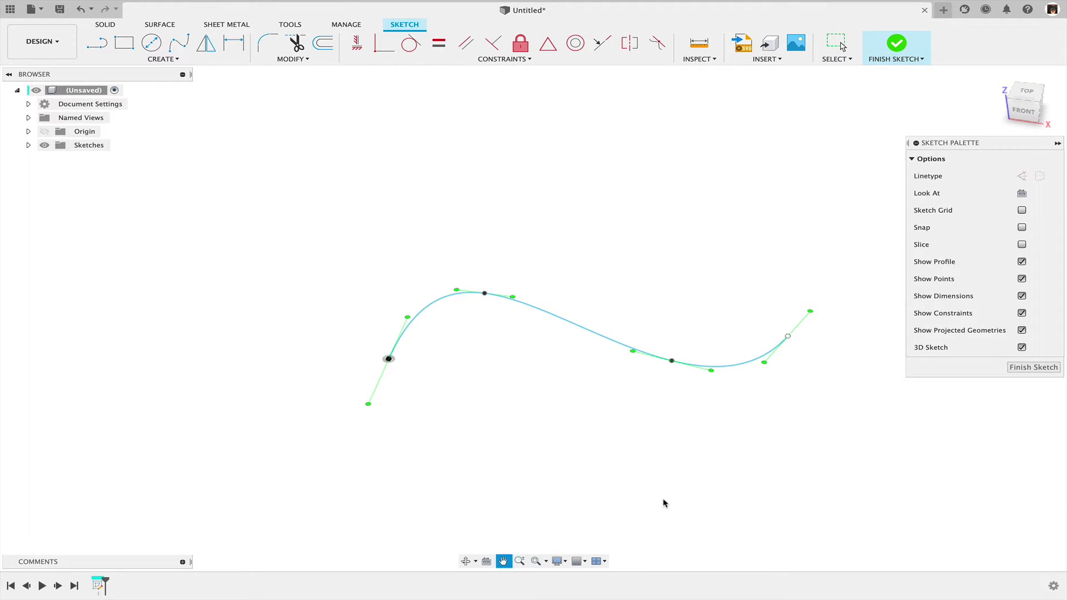
key(Escape)
click(619, 466)
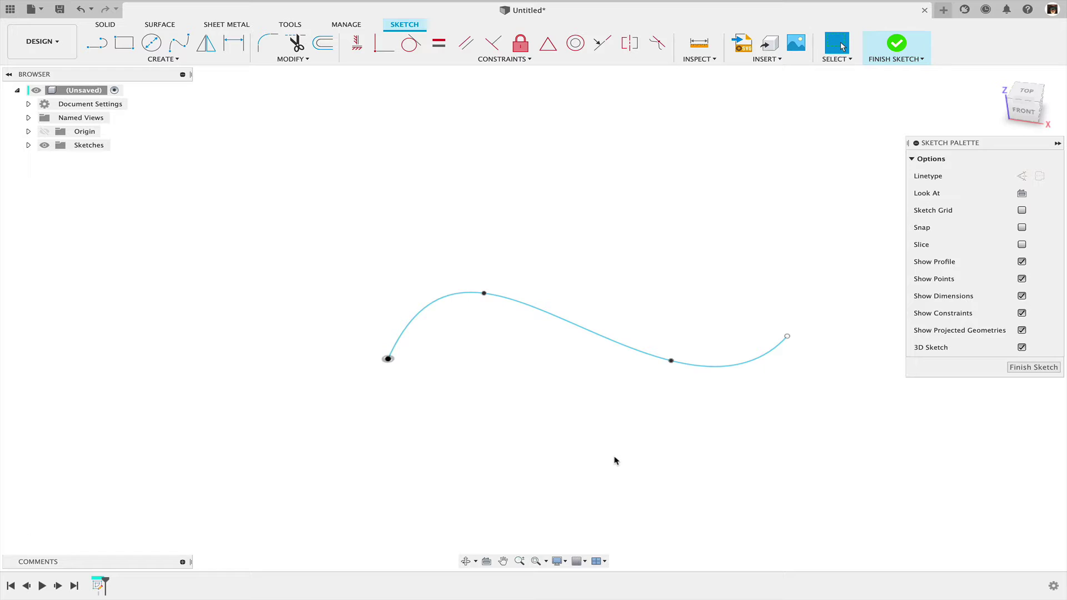
Draw a straight line from a point on the spline toward the lower right
key(l)
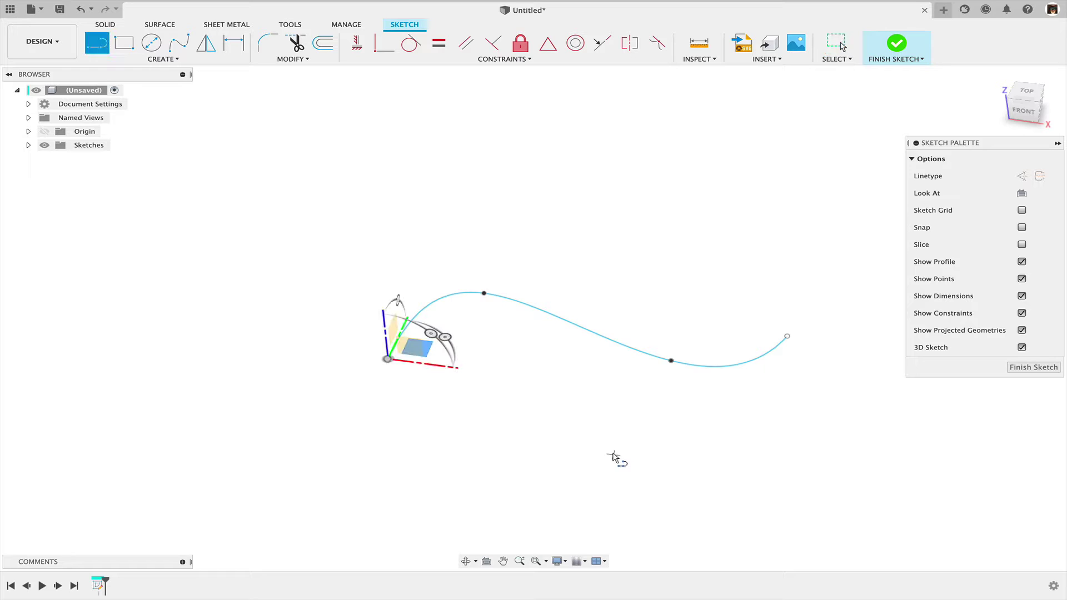
click(711, 367)
click(795, 415)
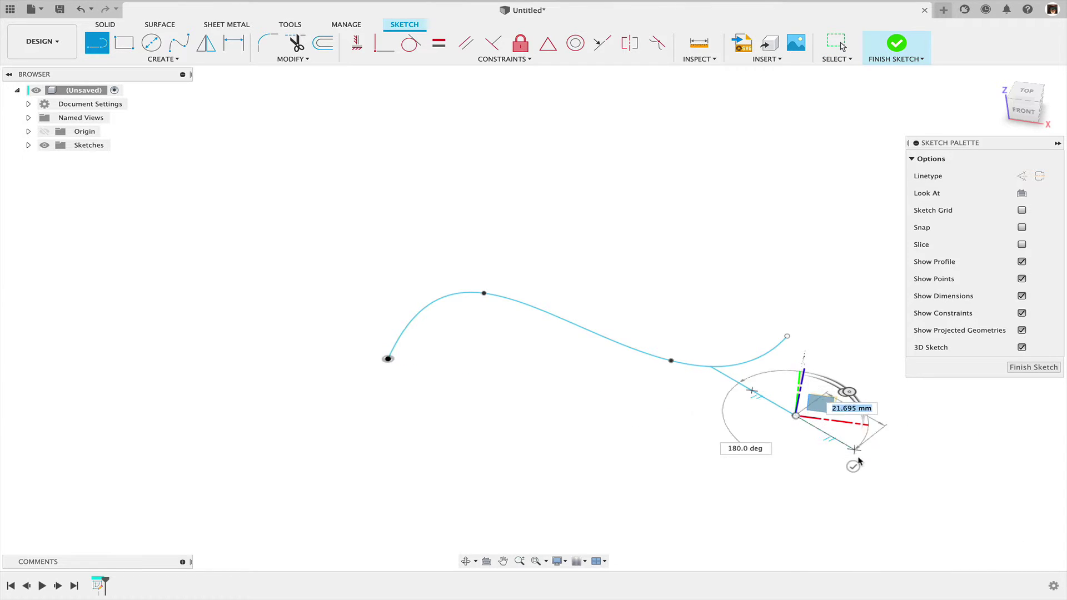
key(Escape)
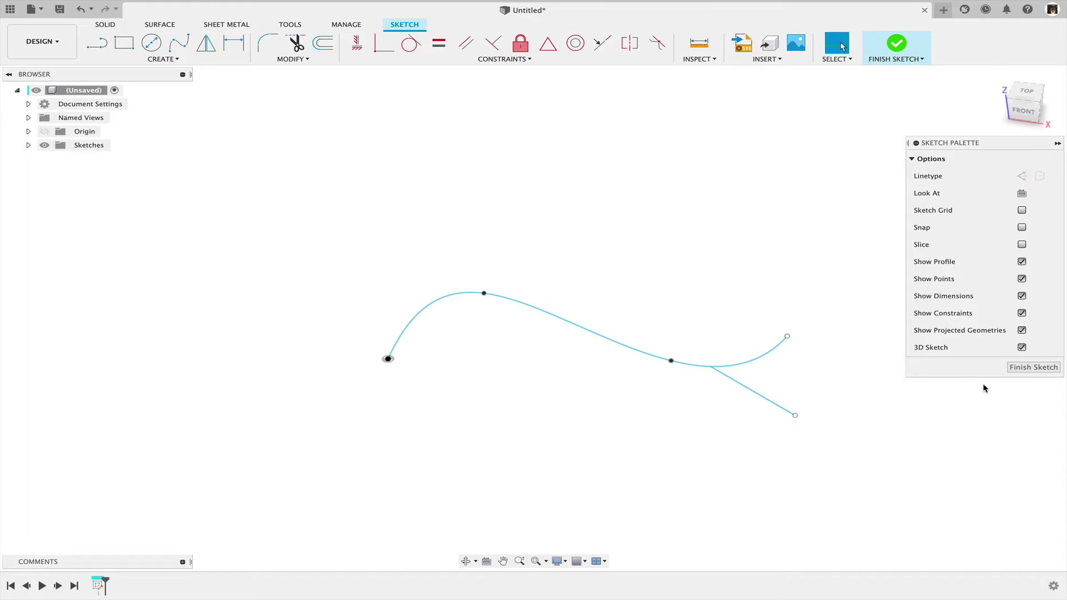
mouse_move(631, 472)
shift+middle_down()
mouse_move(626, 464)
mouse_move(694, 440)
shift+middle_up()
Try a Tangent constraint between the line and spline, then window-select and delete the line
click(645, 371)
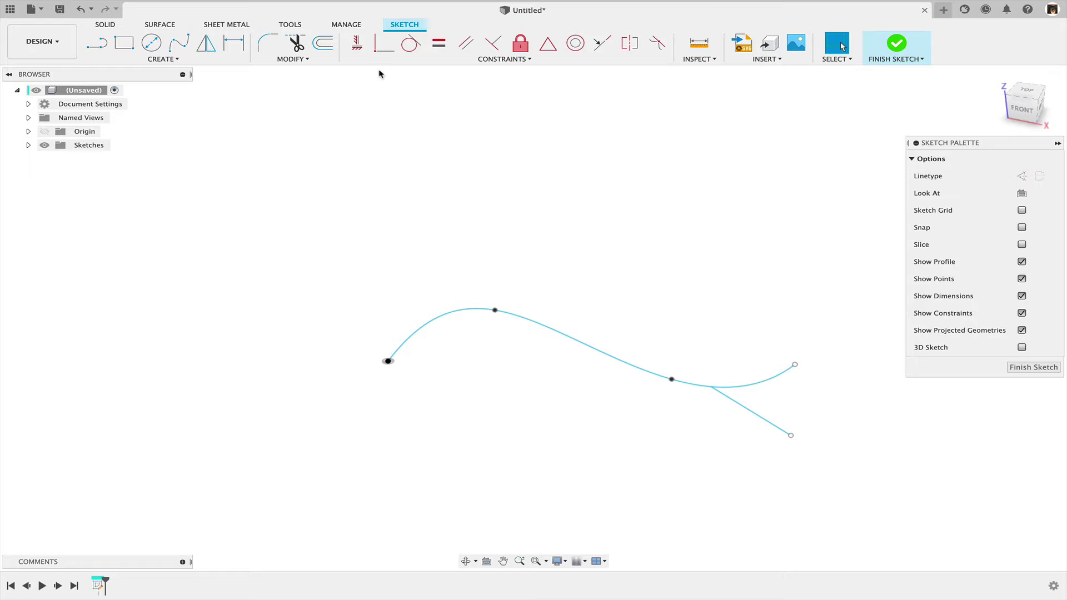
click(410, 43)
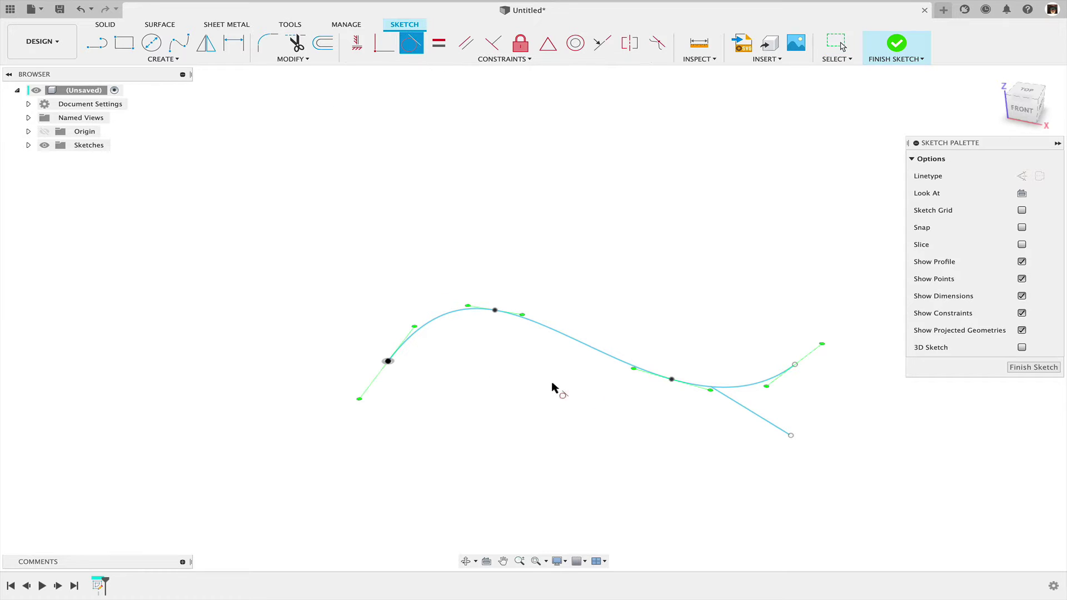
click(748, 412)
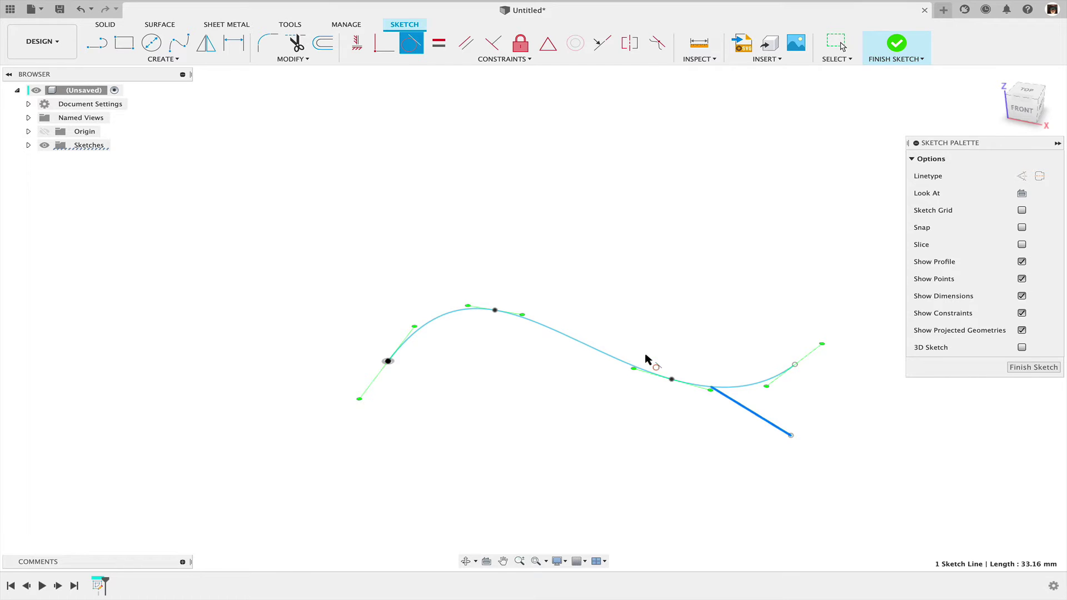
key(Escape)
click(410, 43)
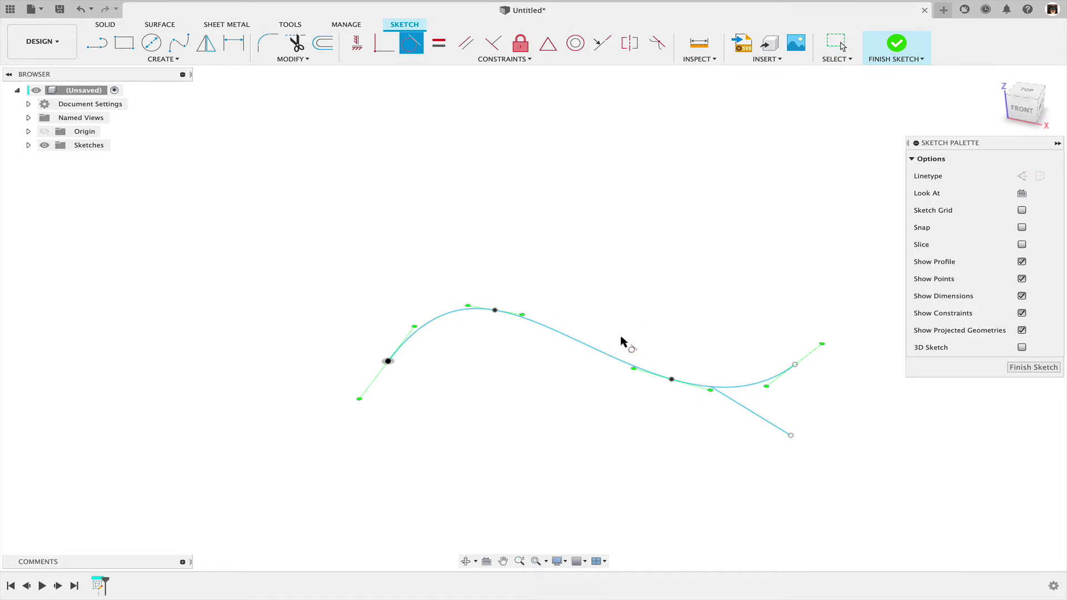
click(613, 357)
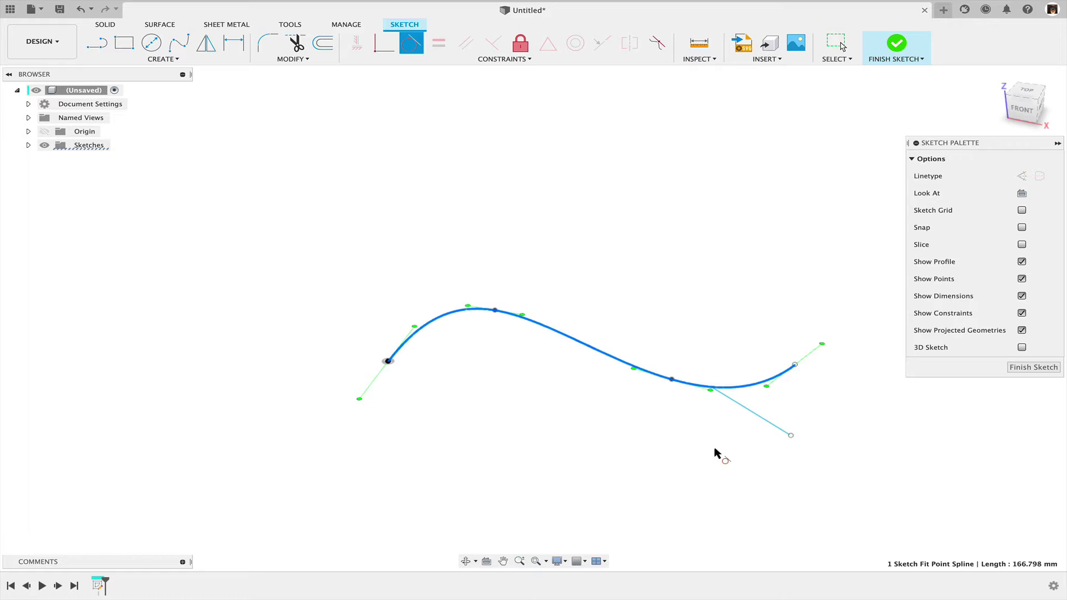
key(Escape)
drag(824, 434, 725, 464)
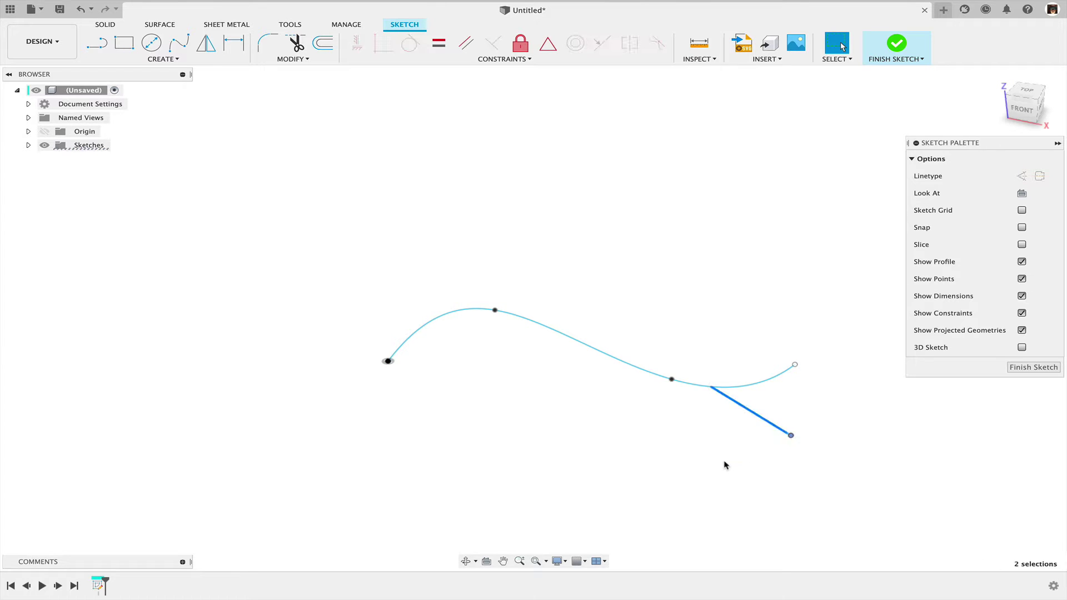
key(Delete)
Finish the sketch and add a Plane Along Path on the spline near its lower end
click(1029, 371)
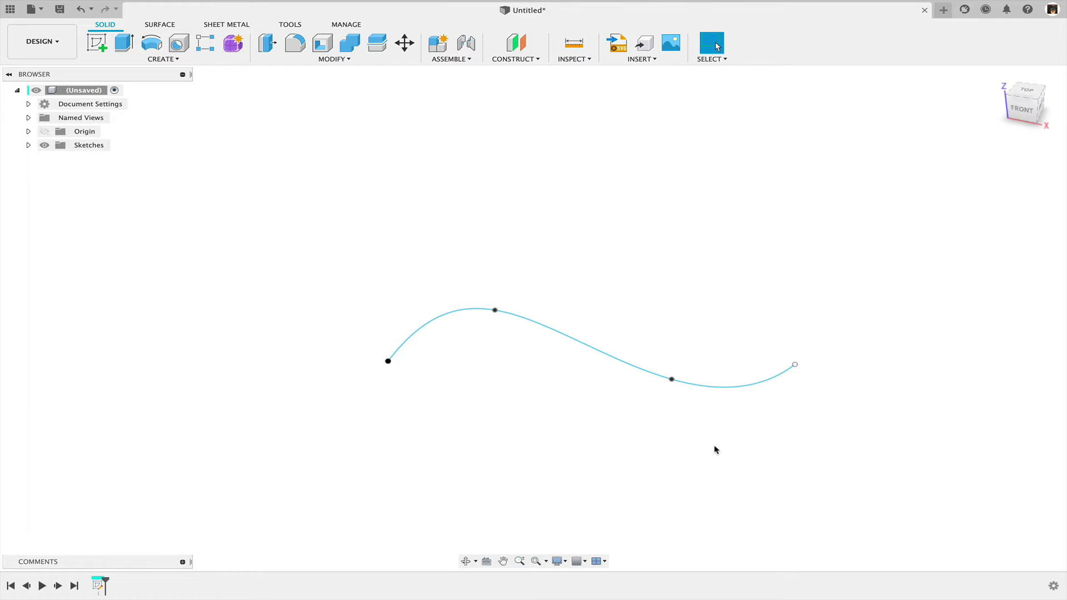
click(519, 59)
click(522, 157)
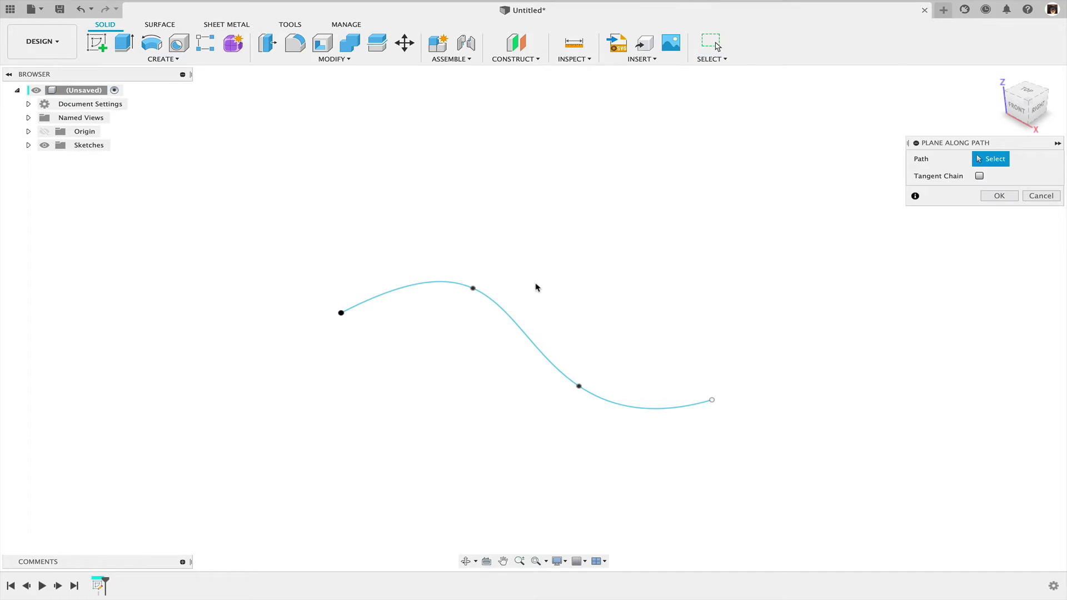
click(523, 328)
drag(523, 331, 605, 400)
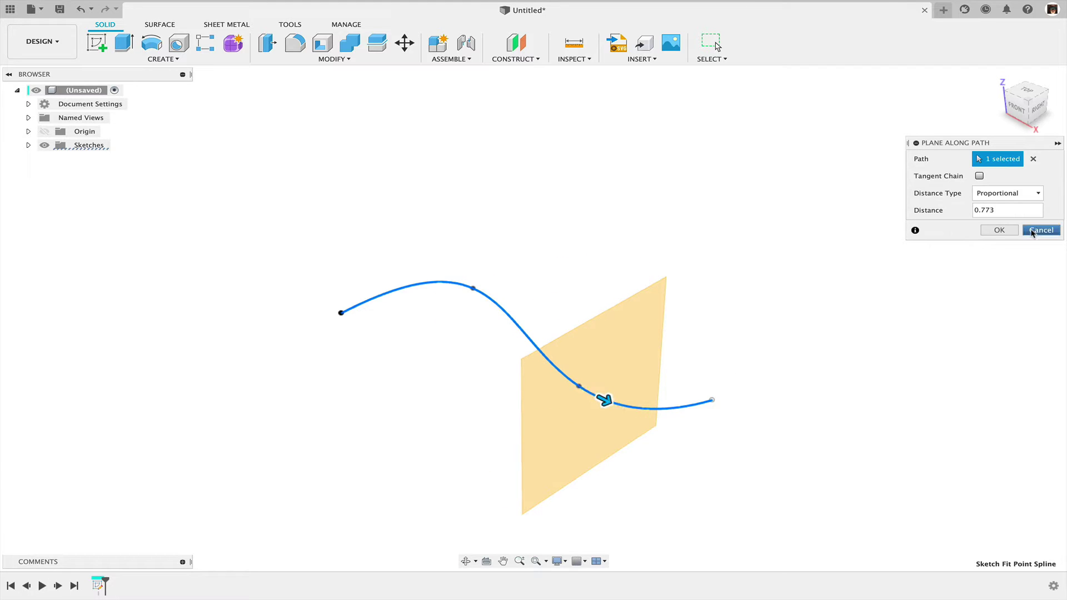
click(1006, 233)
Start a new sketch on the construction plane along the spline
shift+middle_drag(828, 273, 802, 273)
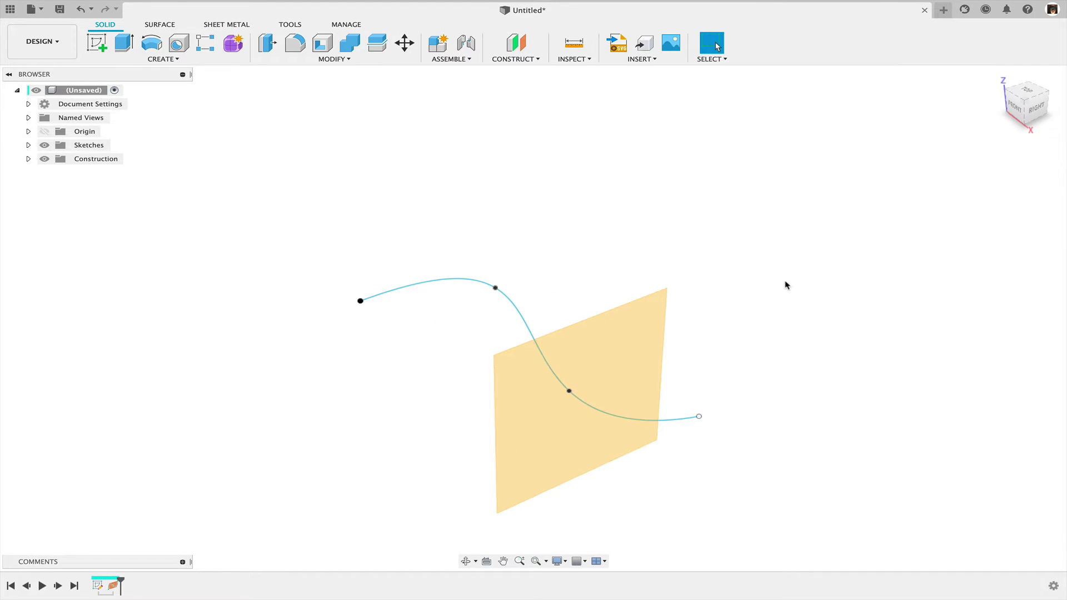
key(s)
click(795, 307)
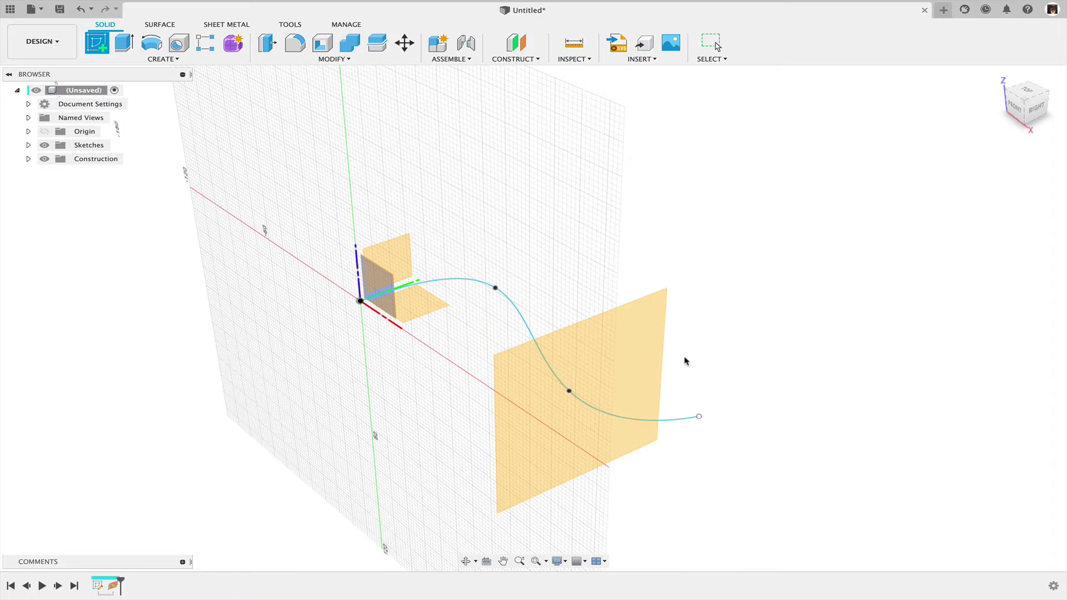
click(655, 364)
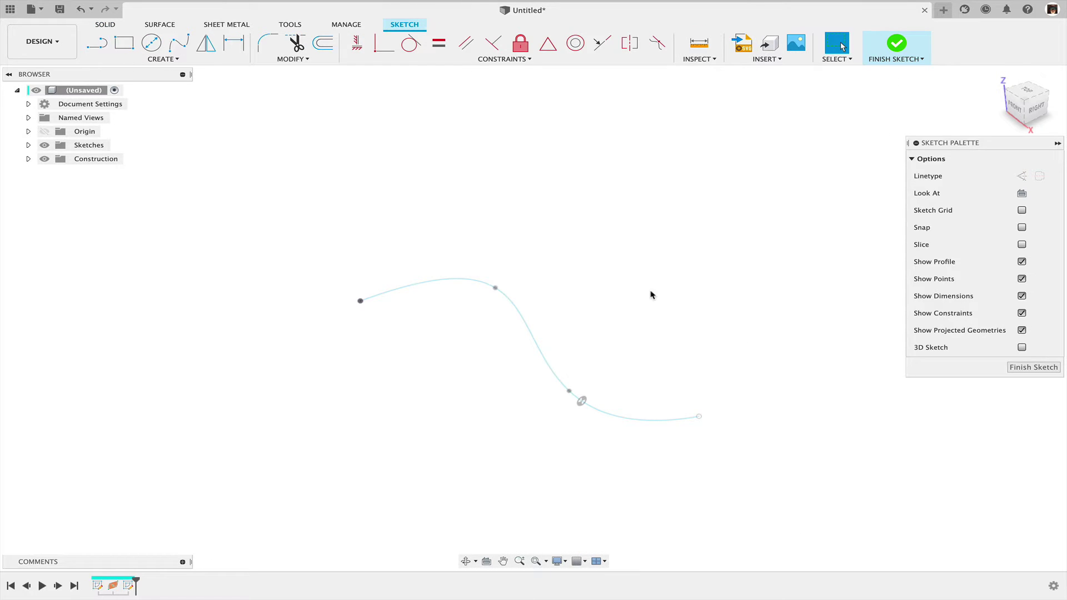
Draw a line from the spline point up to the right, close the sketch, and shift a fit point left
key(l)
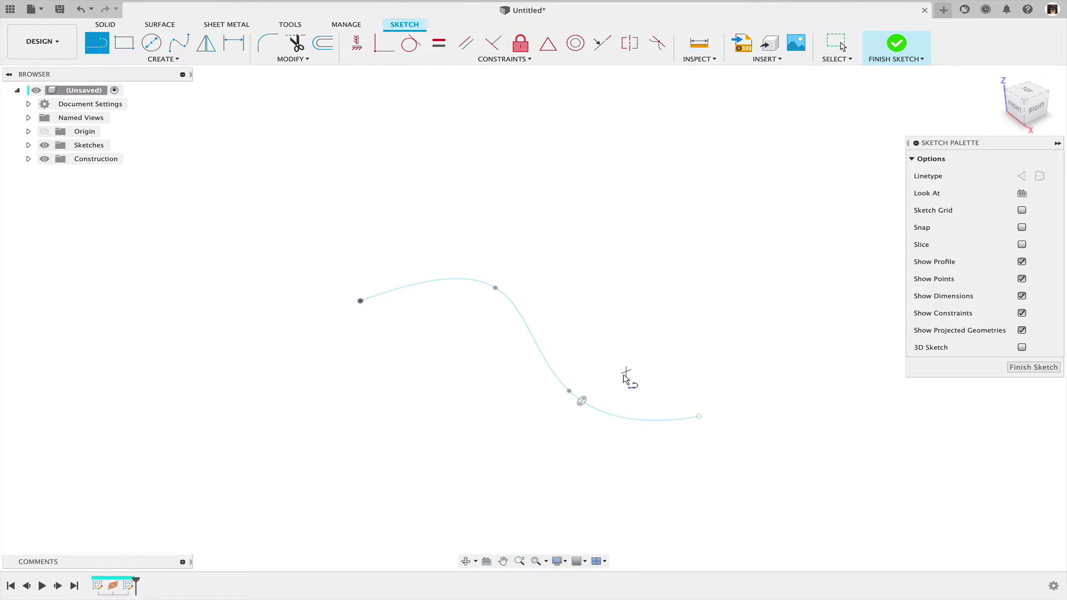
click(582, 401)
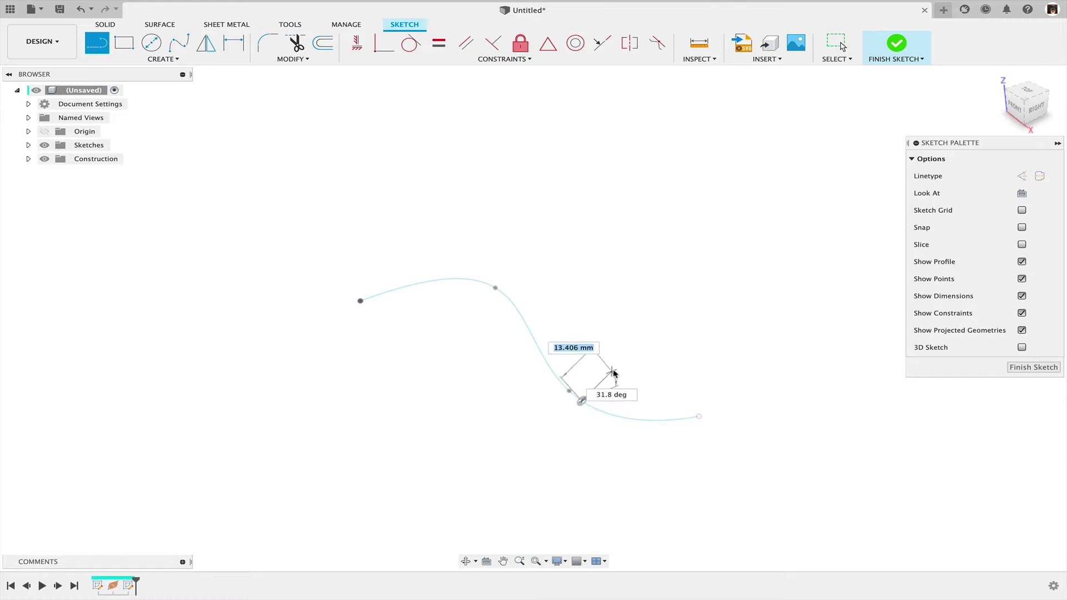
click(668, 374)
key(Escape)
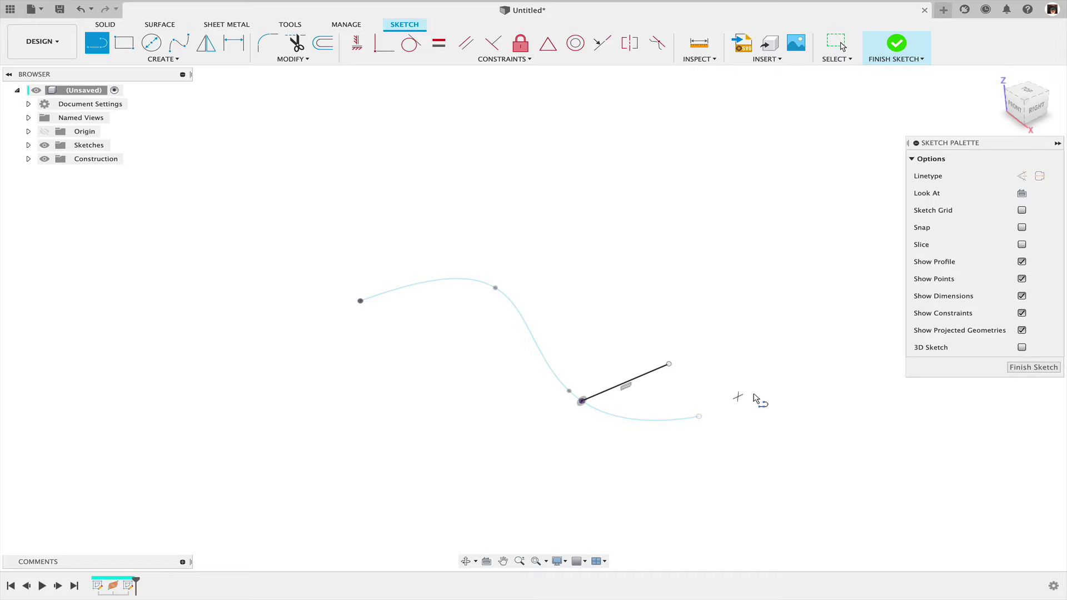
shift+middle_drag(569, 433, 605, 448)
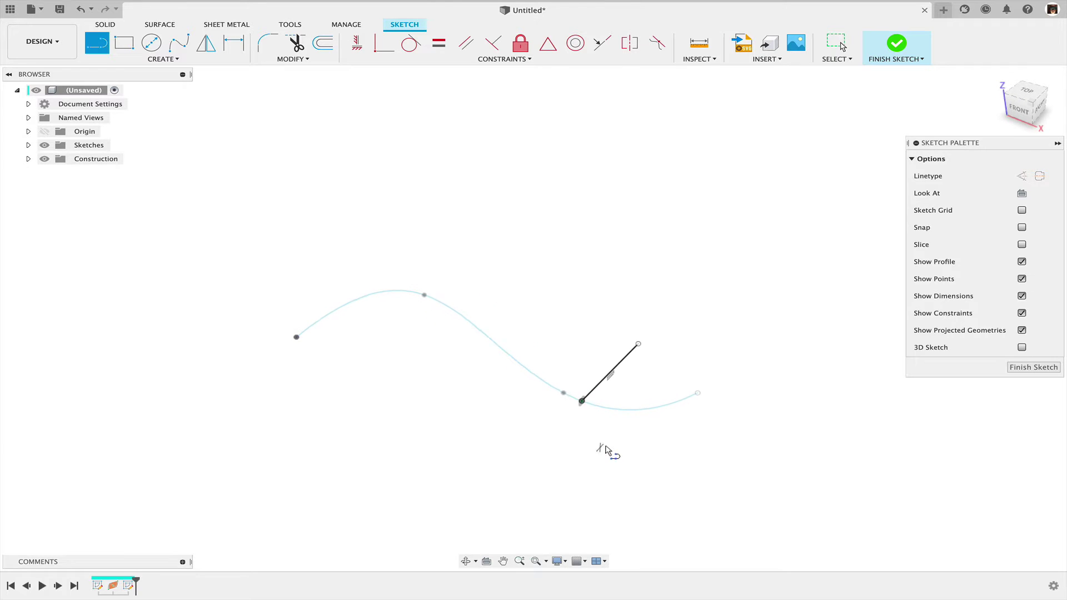
key(Return)
drag(563, 393, 527, 419)
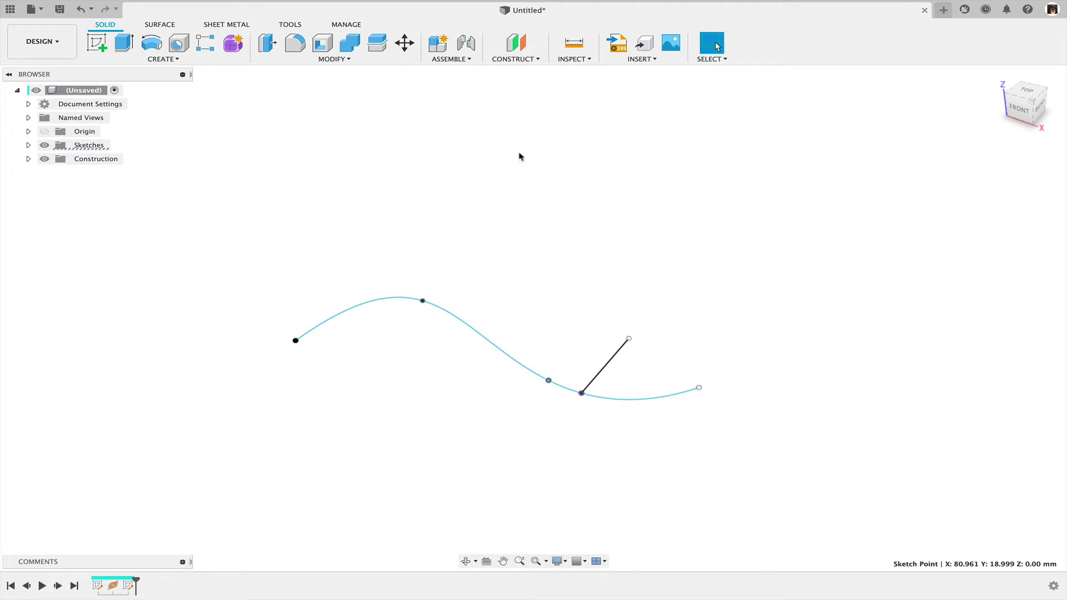
Create a Plane at Angle through the straight sketch line at 0.0 deg
click(517, 59)
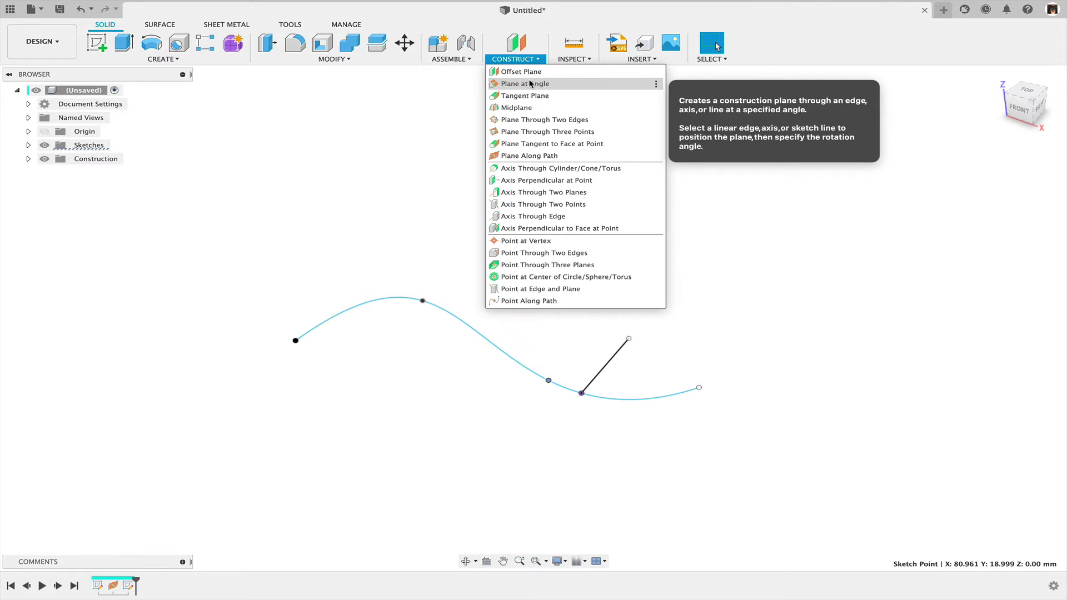
click(529, 83)
click(611, 358)
mouse_move(611, 359)
shift+middle_down()
mouse_move(600, 353)
mouse_move(654, 351)
shift+middle_up()
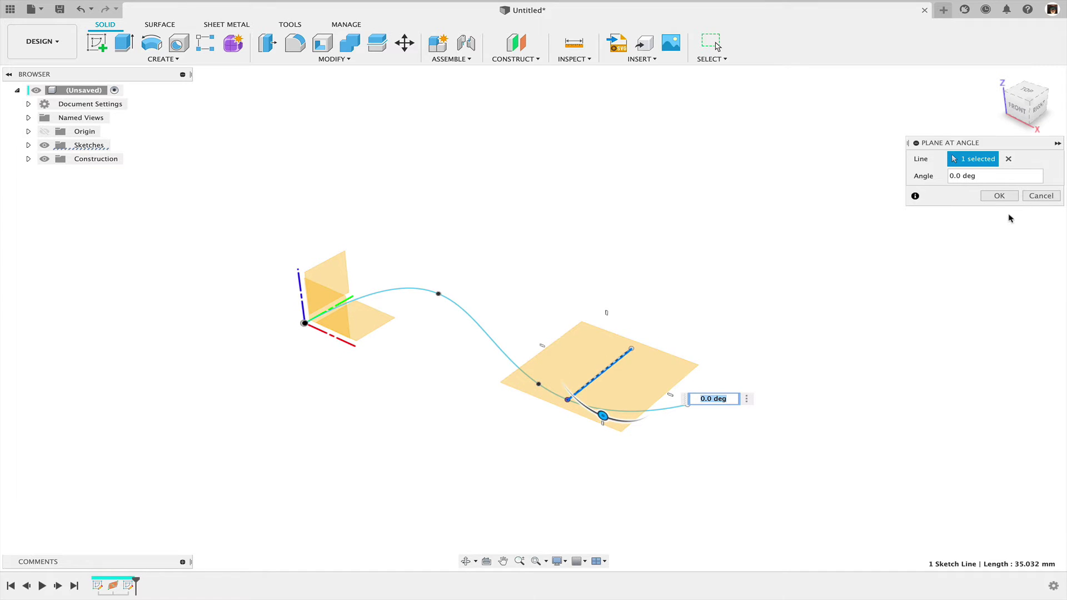
click(999, 195)
shift+middle_drag(633, 466, 611, 433)
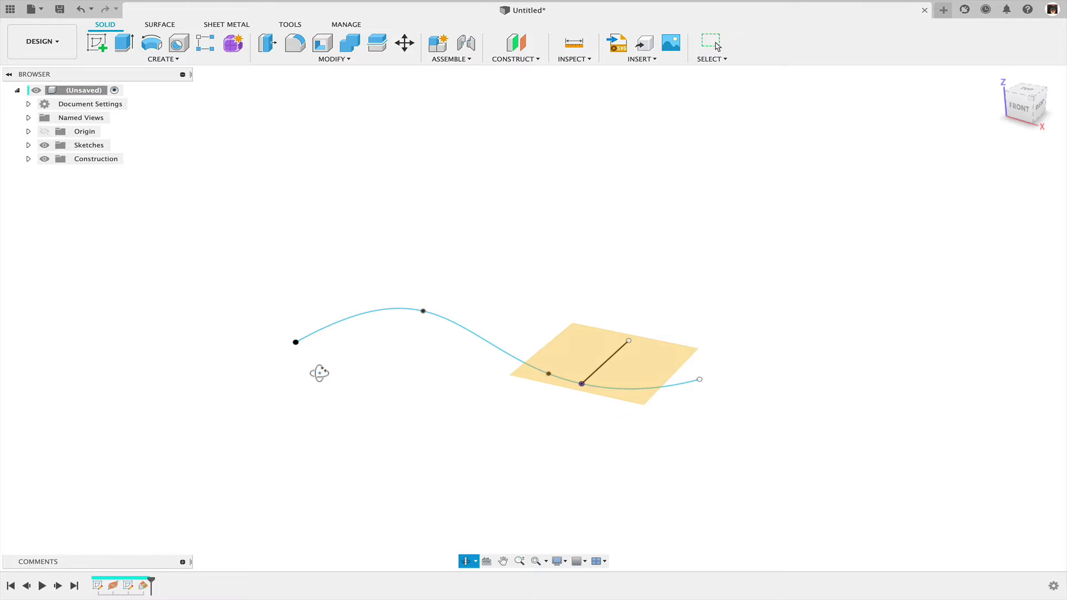
shift+middle_drag(320, 373, 337, 342)
shift+middle_drag(532, 410, 497, 452)
Start a sketch on the angled plane and project the straight line into it
key(s)
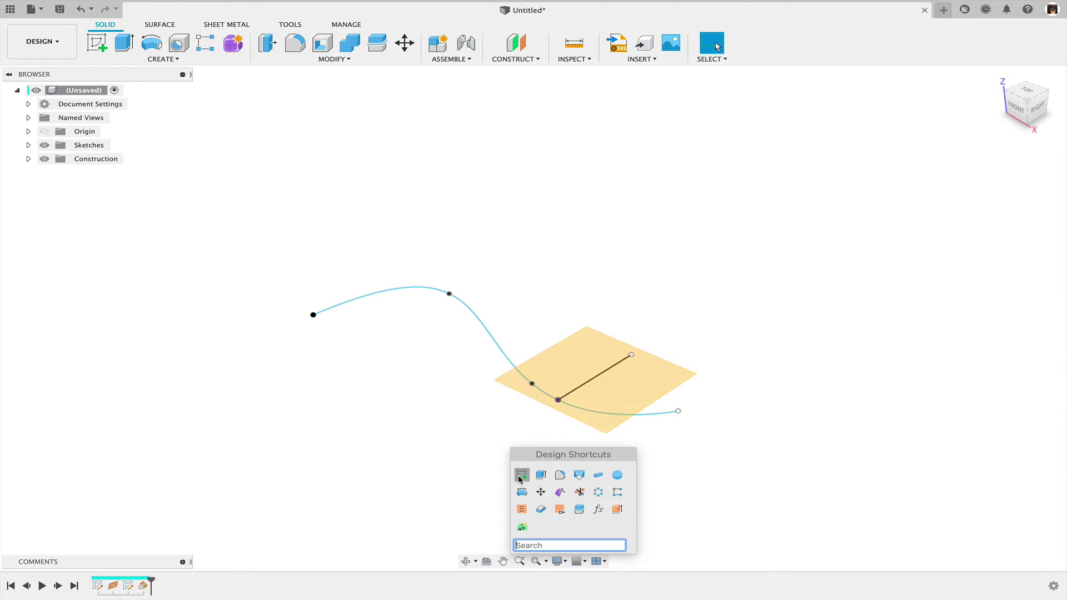
click(519, 474)
click(652, 379)
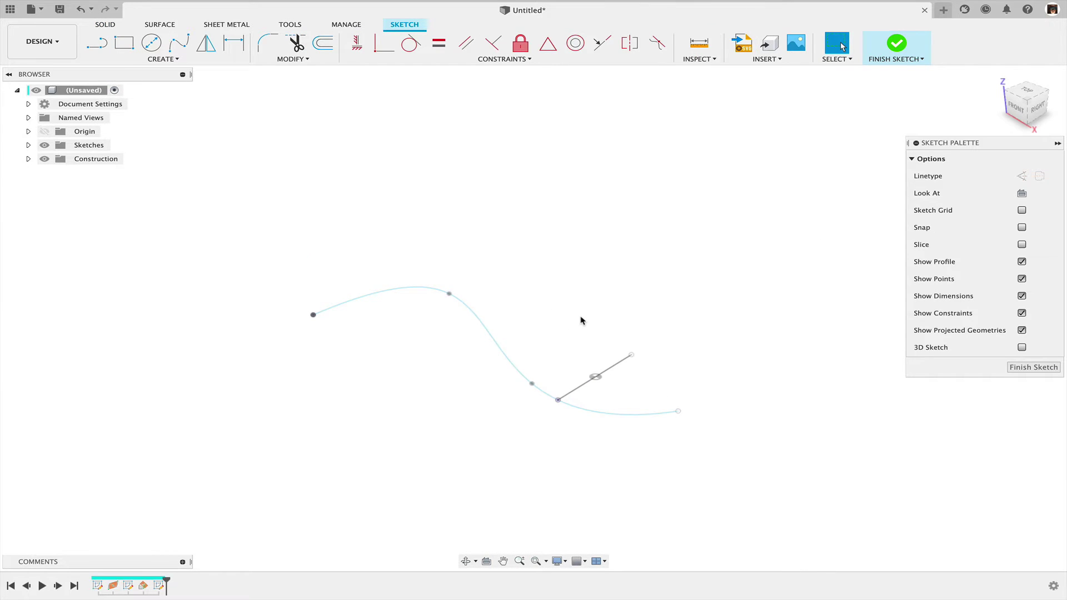
key(p)
click(600, 373)
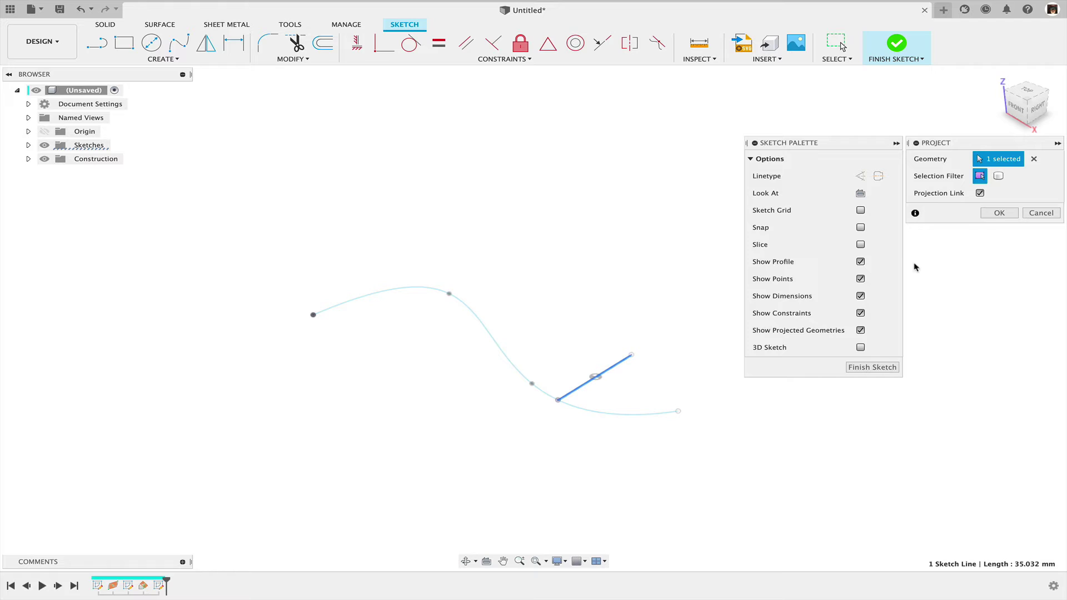
click(992, 214)
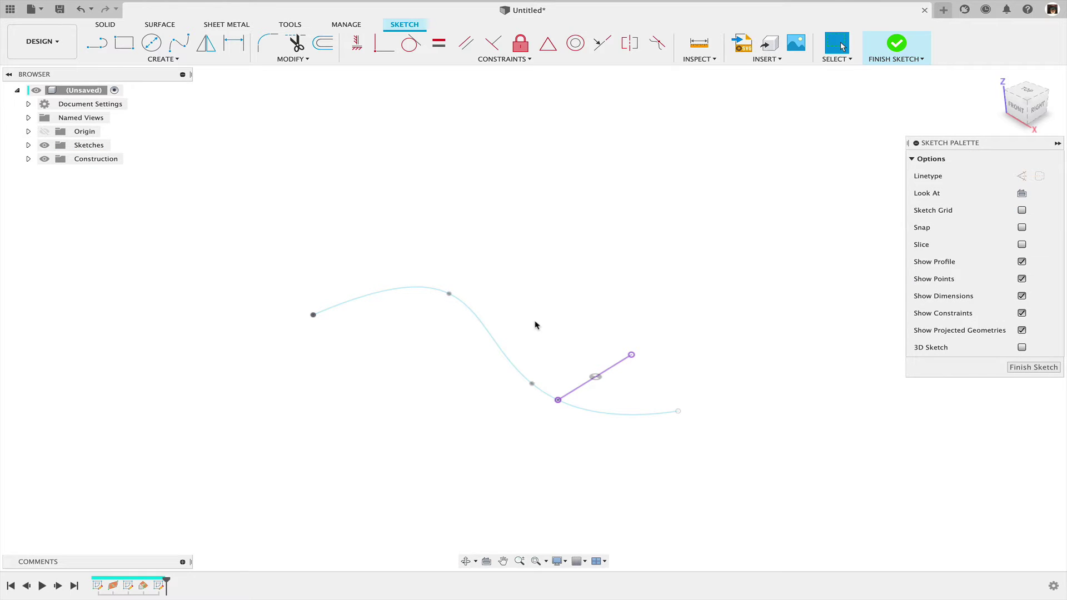
Draw a line from the projected line's endpoint and constrain it perpendicular to that line
key(l)
click(558, 400)
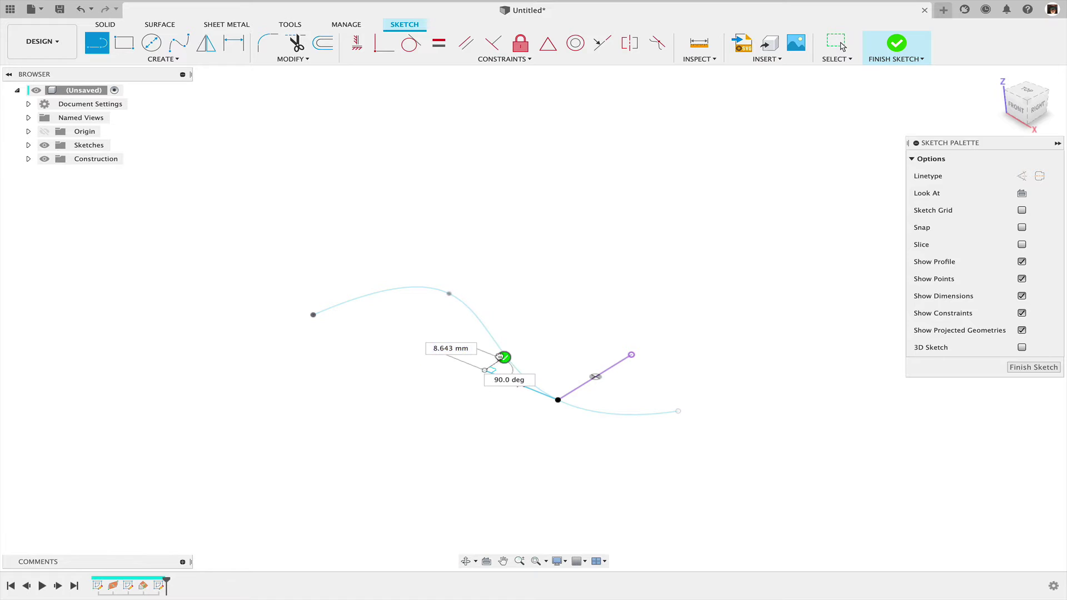
click(504, 357)
key(Escape)
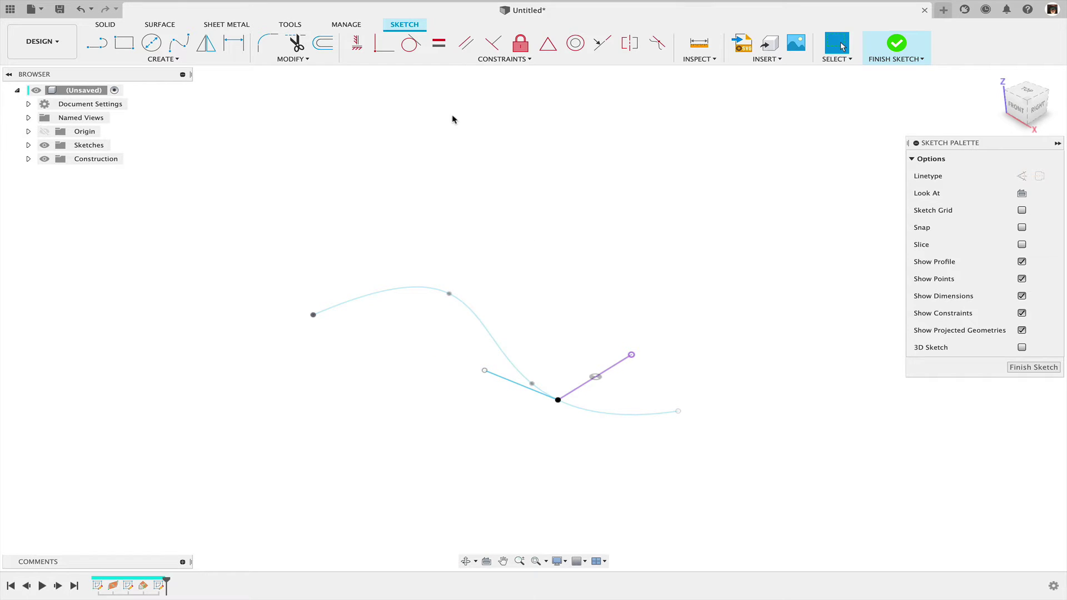
click(492, 43)
click(516, 388)
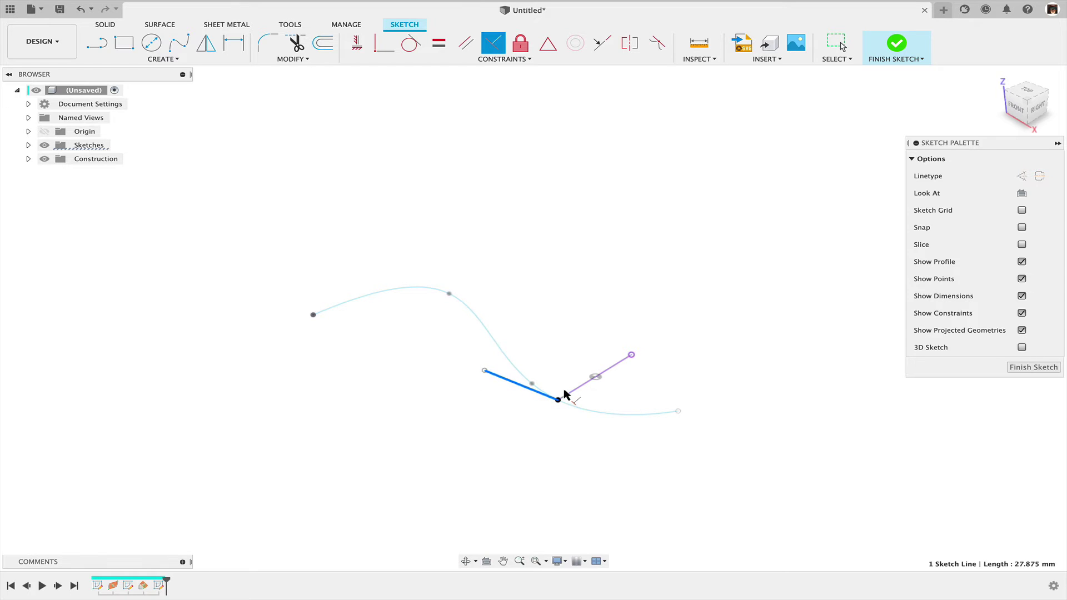
click(571, 392)
key(Escape)
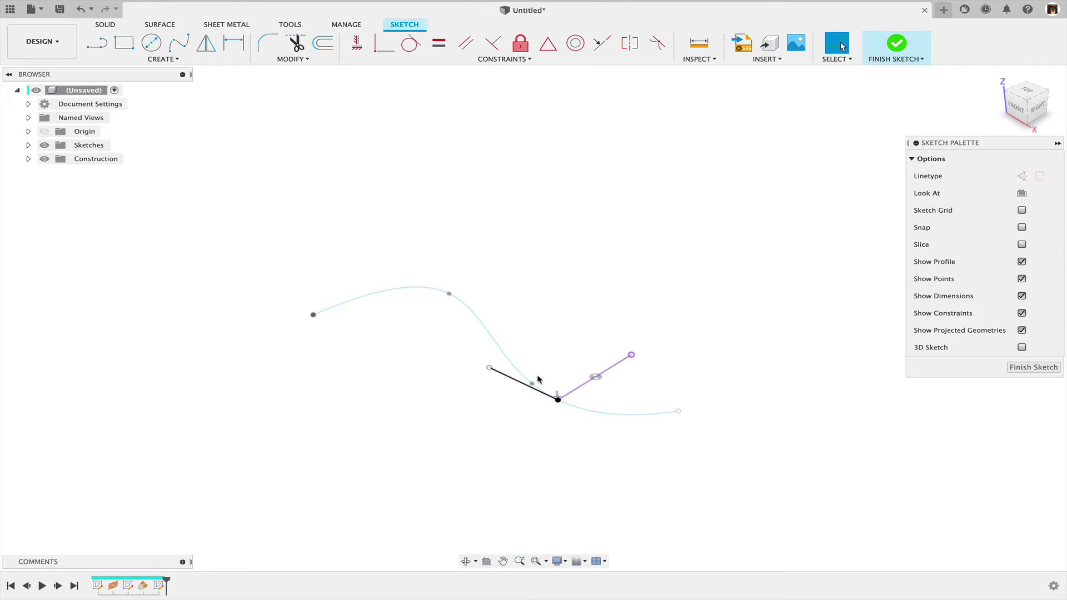
Close the third sketch, drag spline fit points to reshape the curve, and expand the Sketches folder
click(1032, 367)
mouse_move(511, 447)
shift+middle_down()
mouse_move(509, 458)
mouse_move(511, 449)
shift+middle_up()
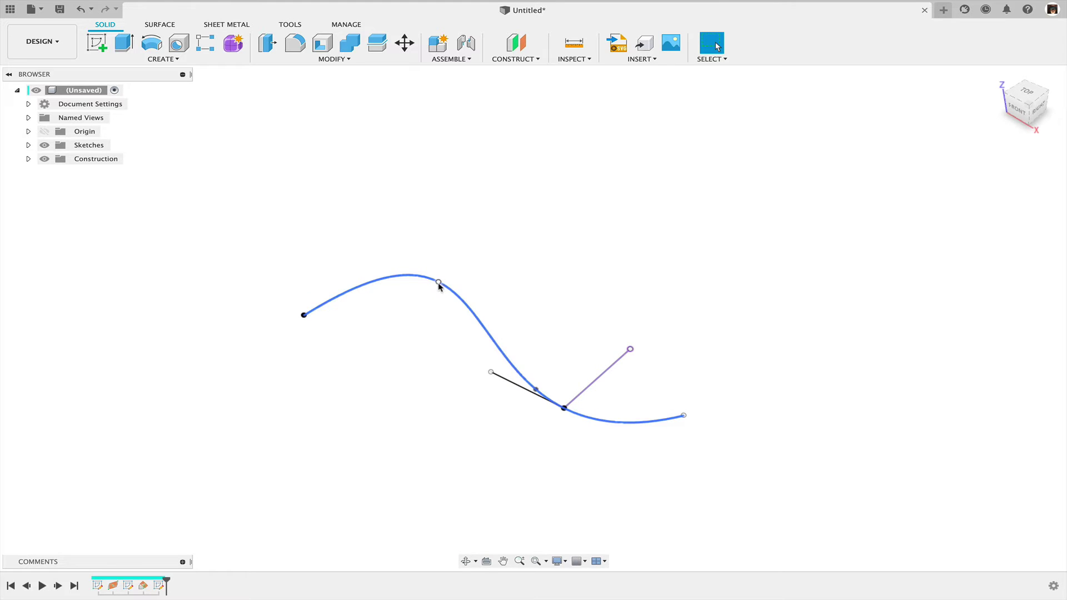
drag(440, 288, 432, 302)
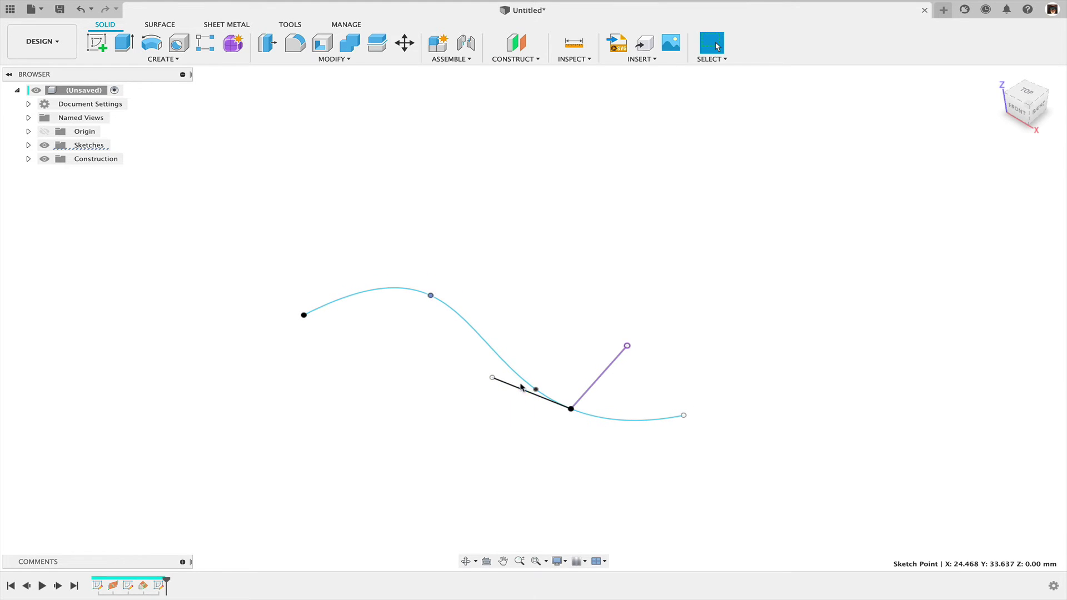
drag(521, 387, 524, 387)
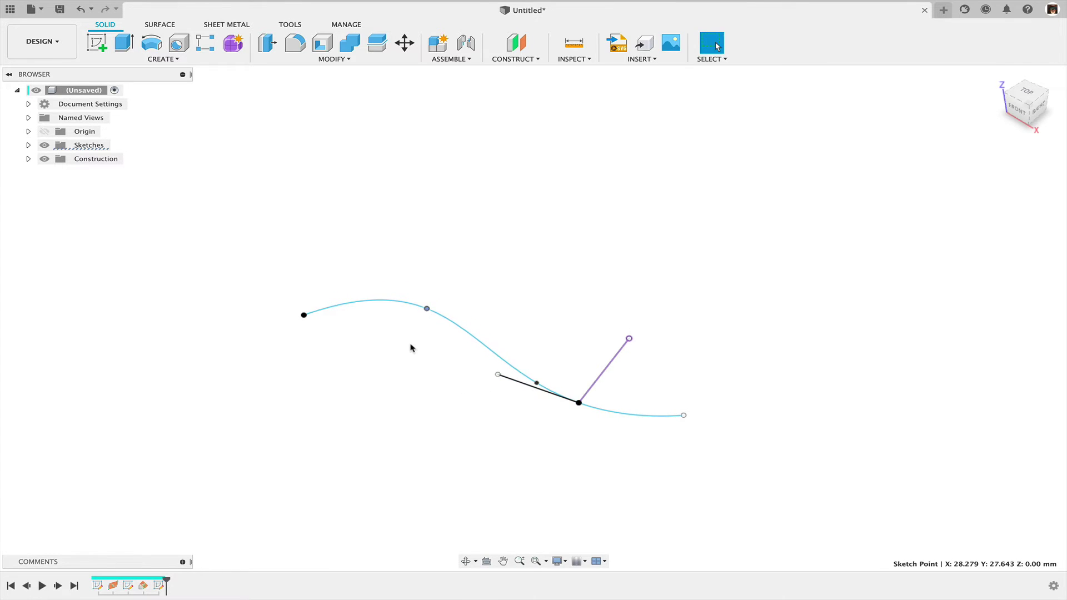
shift+middle_drag(410, 348, 419, 318)
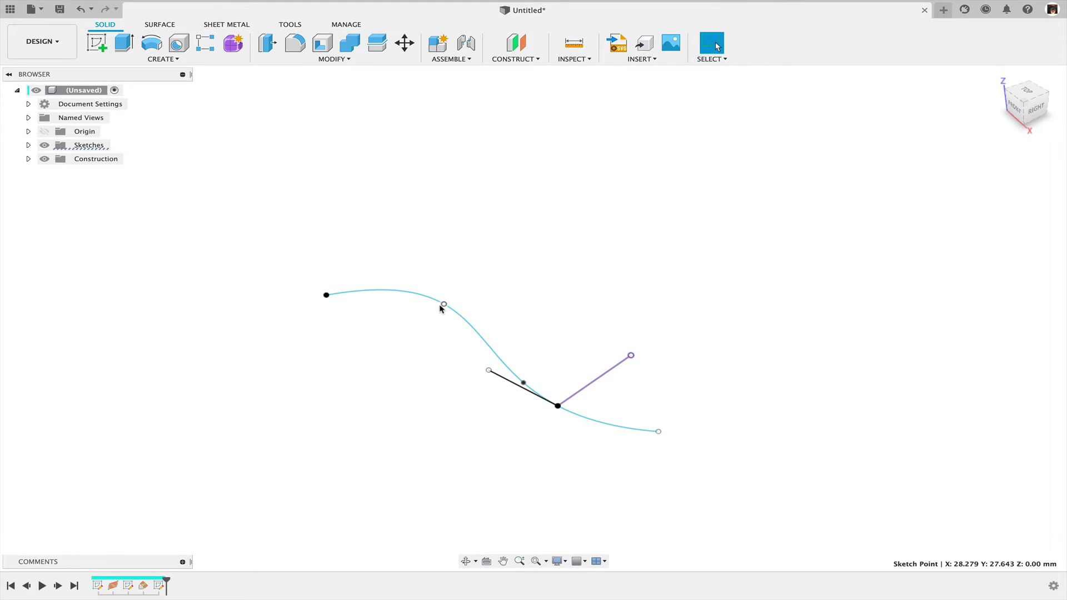
drag(440, 305, 456, 297)
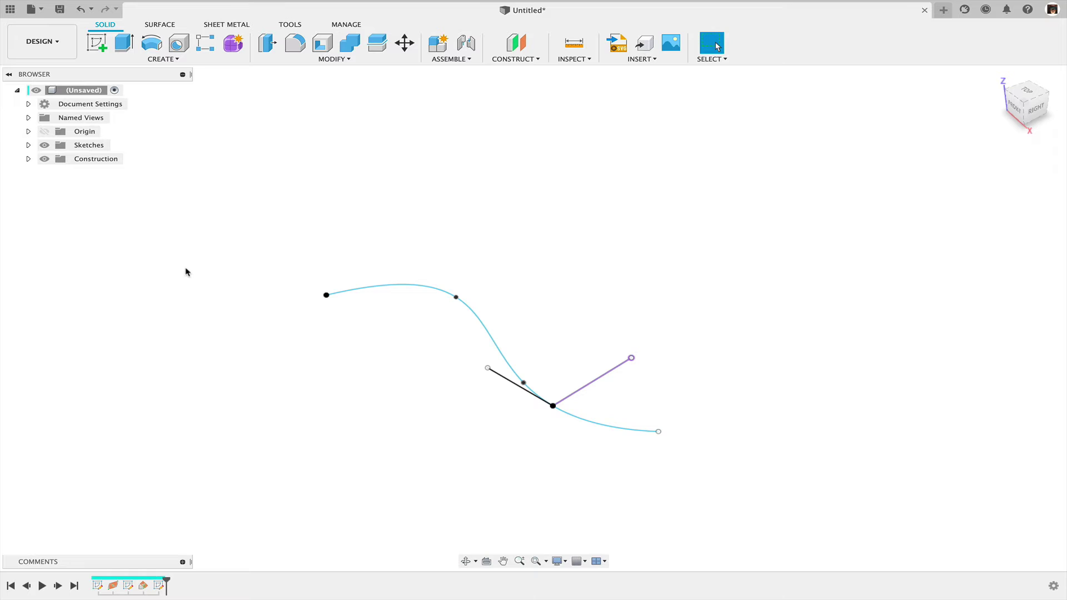
click(507, 384)
click(29, 145)
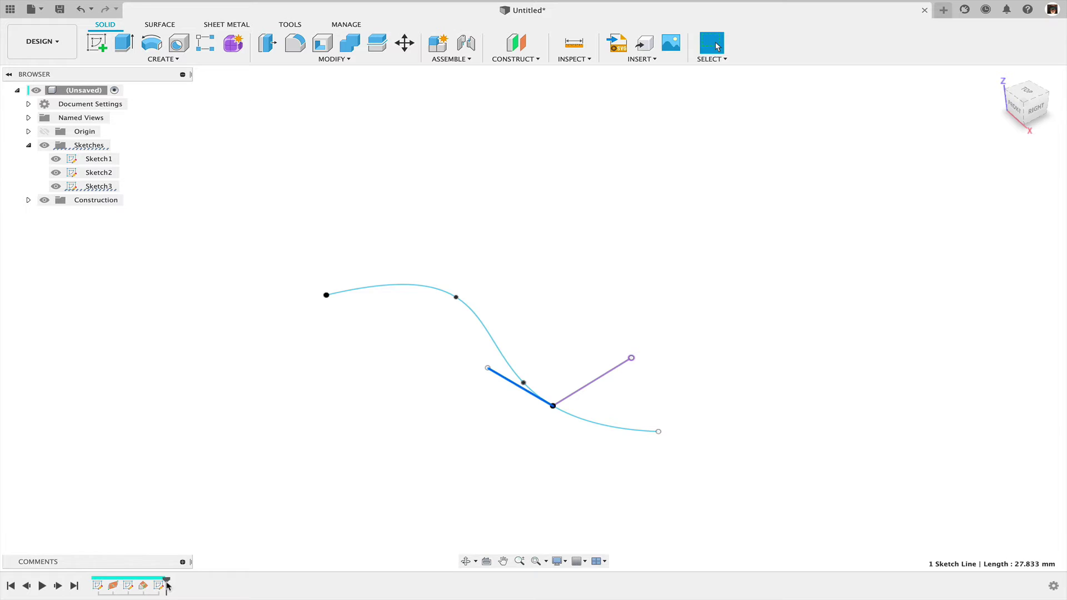
Roll the timeline back to Sketch1 and delete all features after the history marker
drag(166, 584, 105, 585)
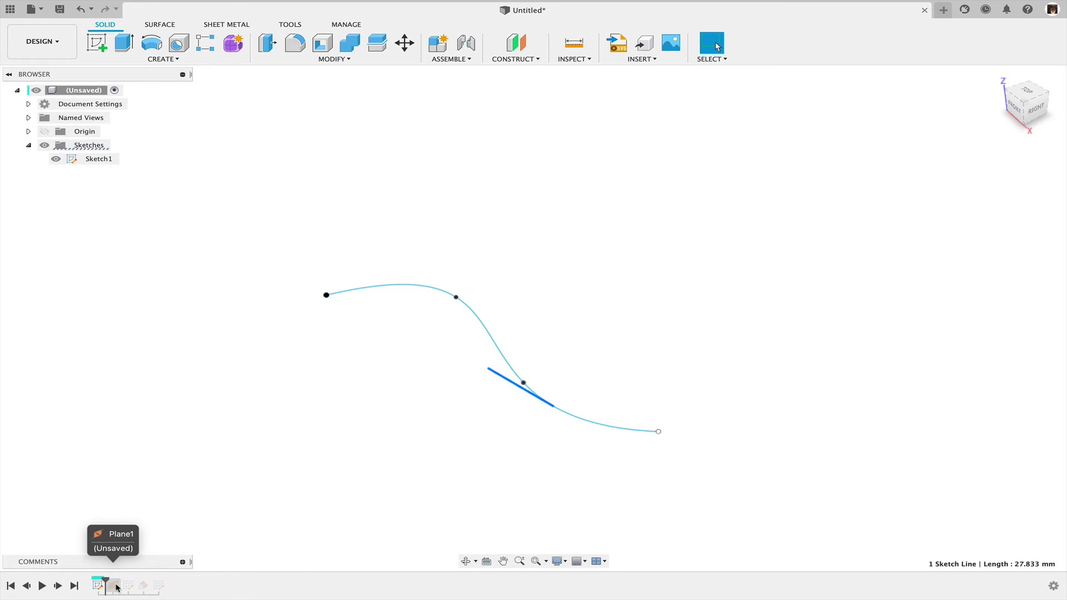
right_click(117, 587)
click(166, 549)
mouse_move(166, 547)
middle_down()
mouse_move(262, 529)
mouse_move(234, 478)
middle_up()
Reopen Sketch1 for editing and orbit around the spline, cancelling a Project attempt
right_click(88, 165)
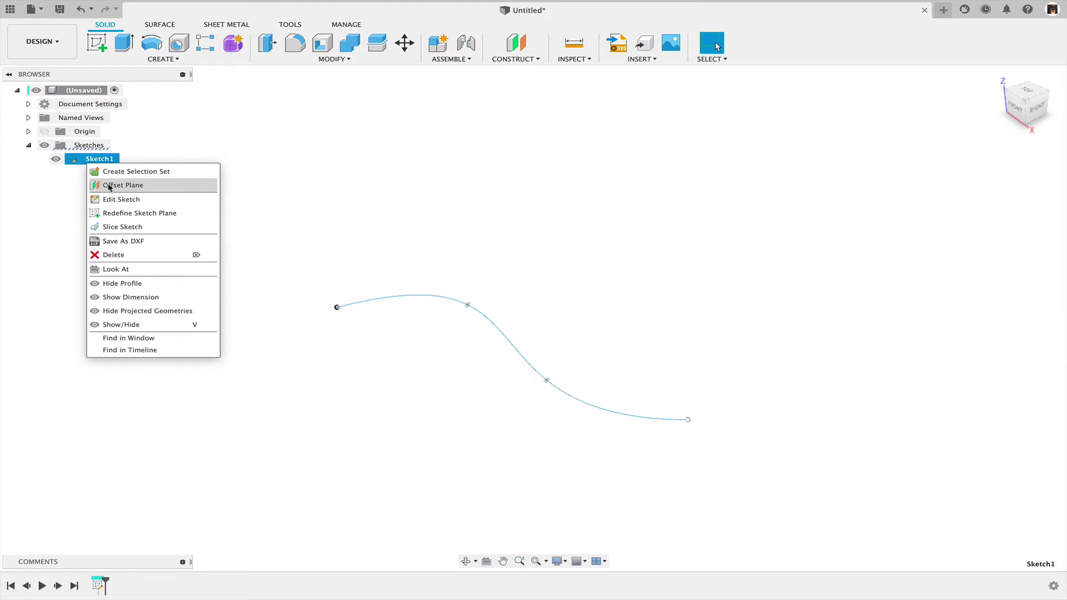
click(114, 200)
middle_drag(314, 401, 286, 426)
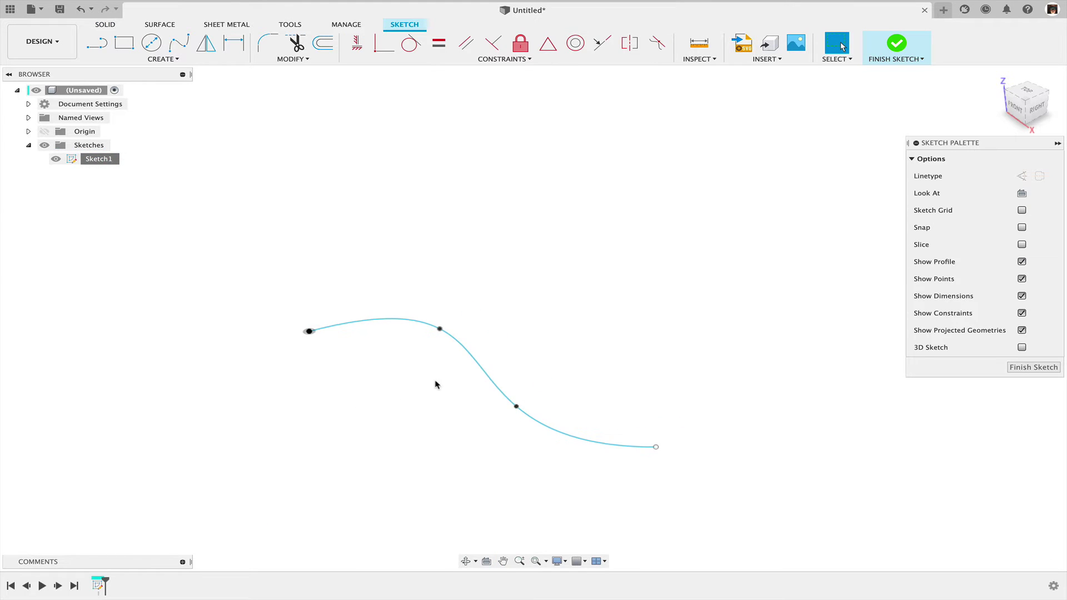
shift+middle_drag(617, 335, 558, 327)
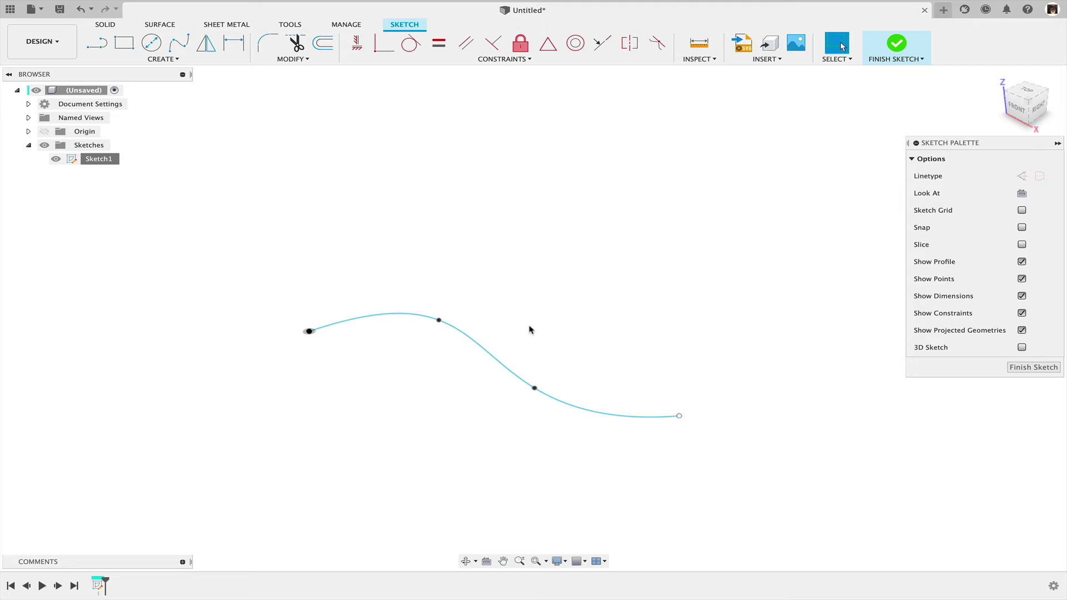
key(s)
click(578, 370)
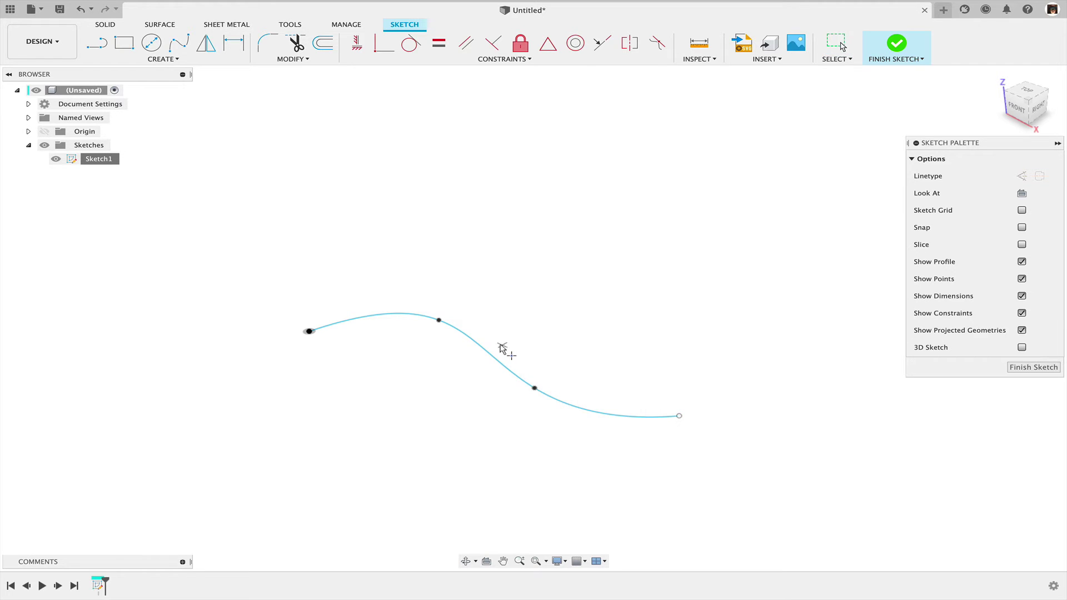
key(Escape)
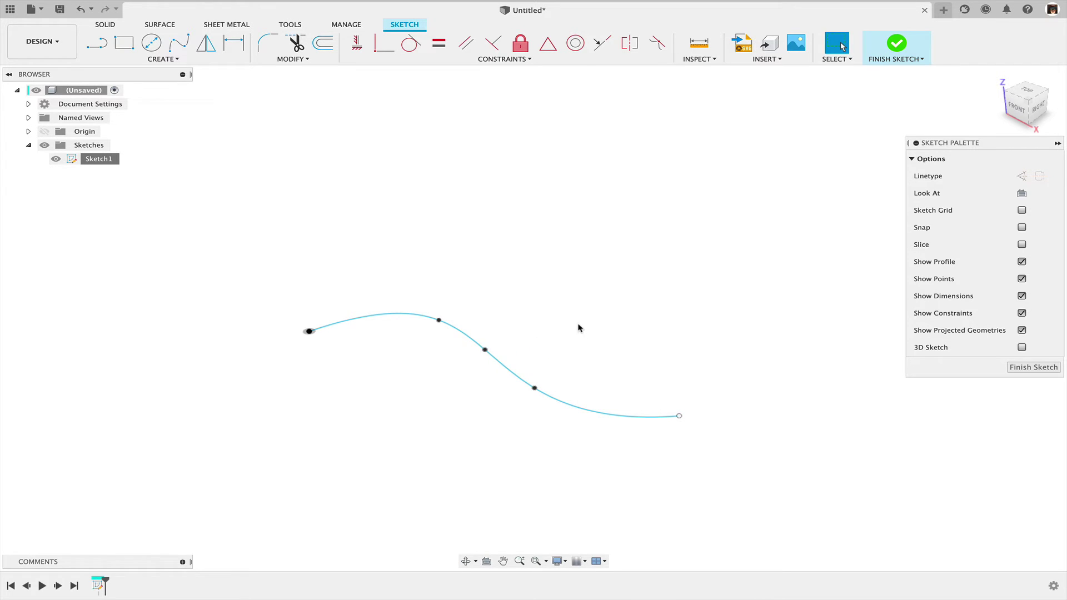
shift+middle_drag(579, 327, 636, 355)
shift+middle_drag(371, 409, 453, 396)
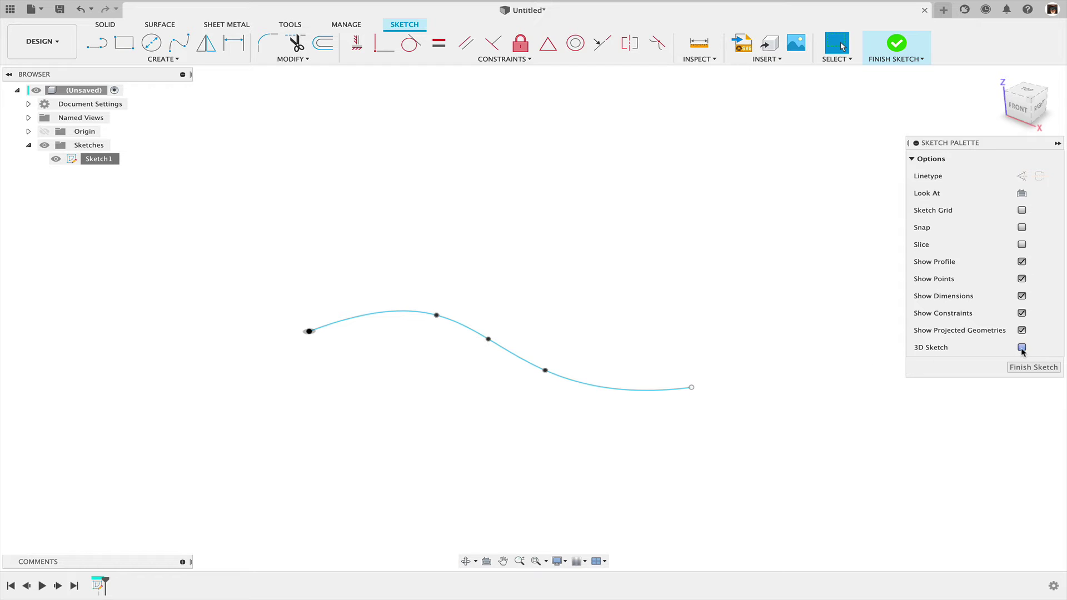
Draw a vertical line rising from a fit point on the spline
key(l)
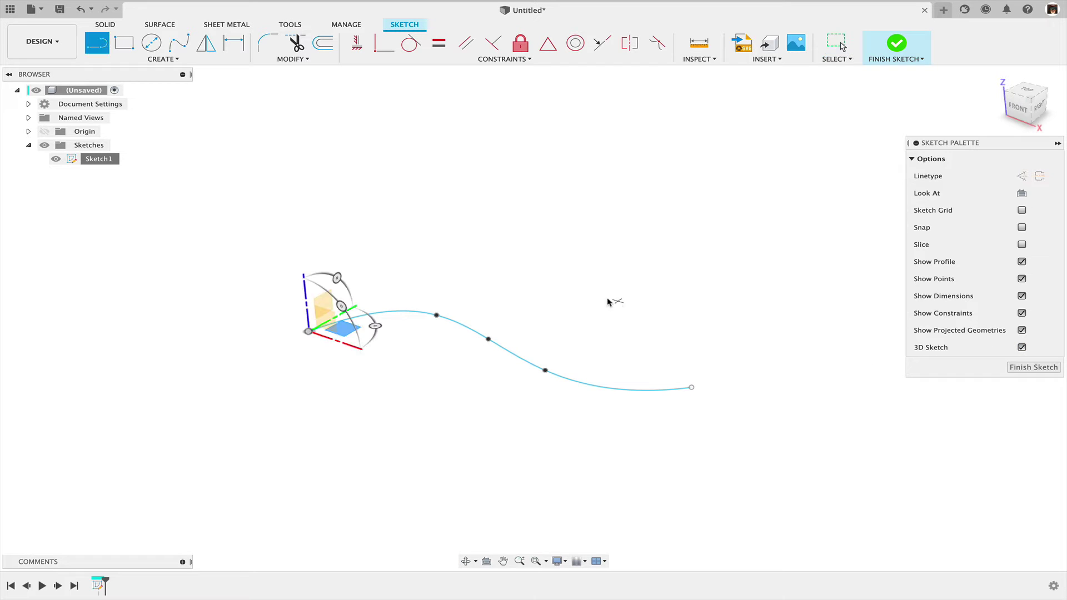
click(489, 338)
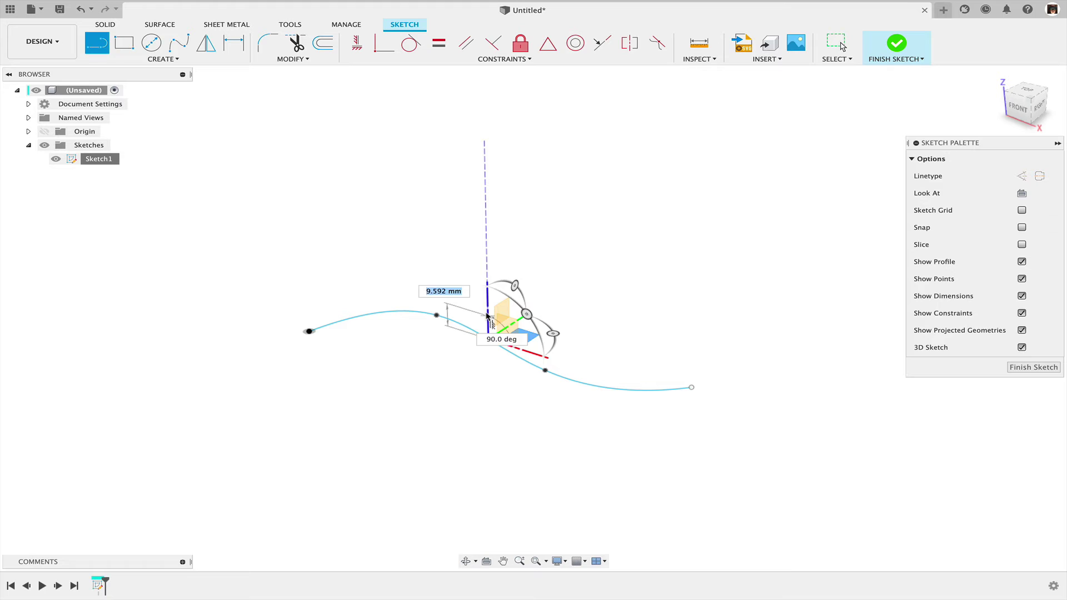
click(486, 272)
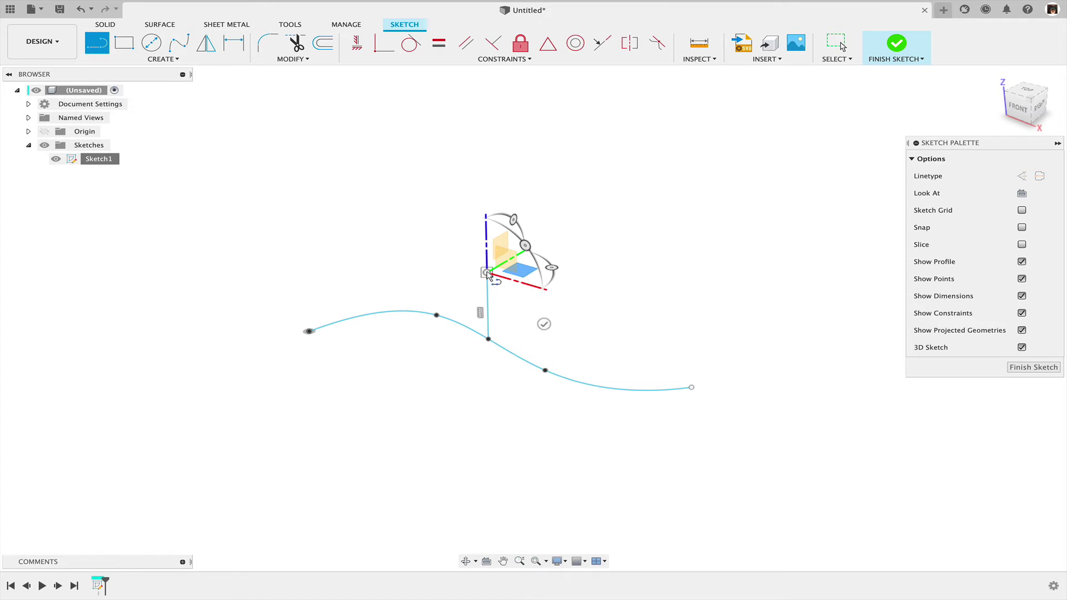
click(544, 324)
key(Escape)
mouse_move(424, 409)
shift+middle_down()
mouse_move(422, 374)
mouse_move(428, 400)
shift+middle_up()
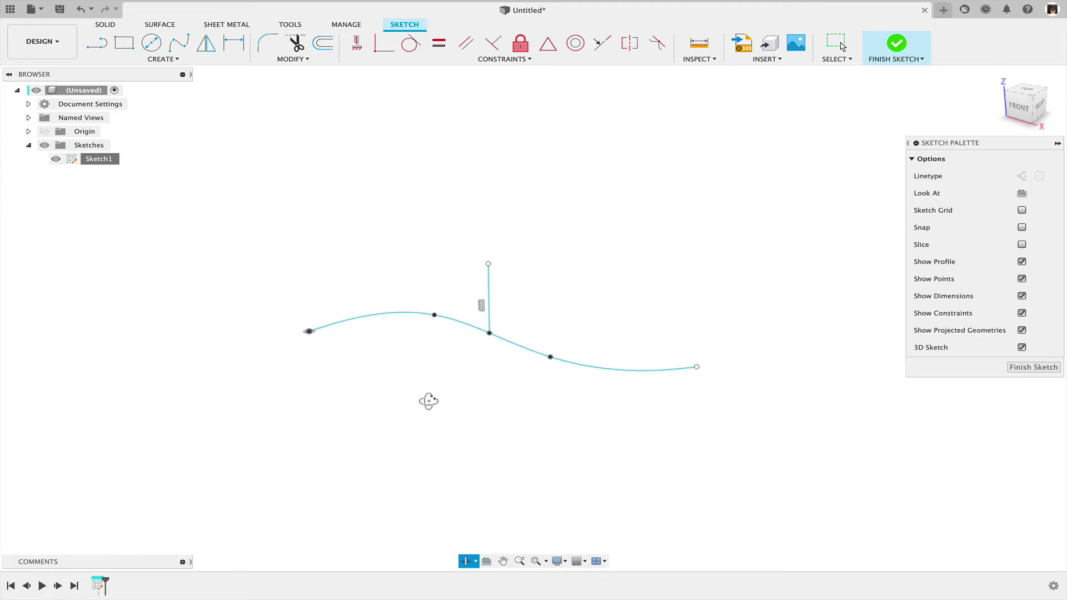
Turn on Origin visibility to show the origin planes and axes, and orbit the view
click(45, 132)
shift+middle_drag(195, 336, 338, 369)
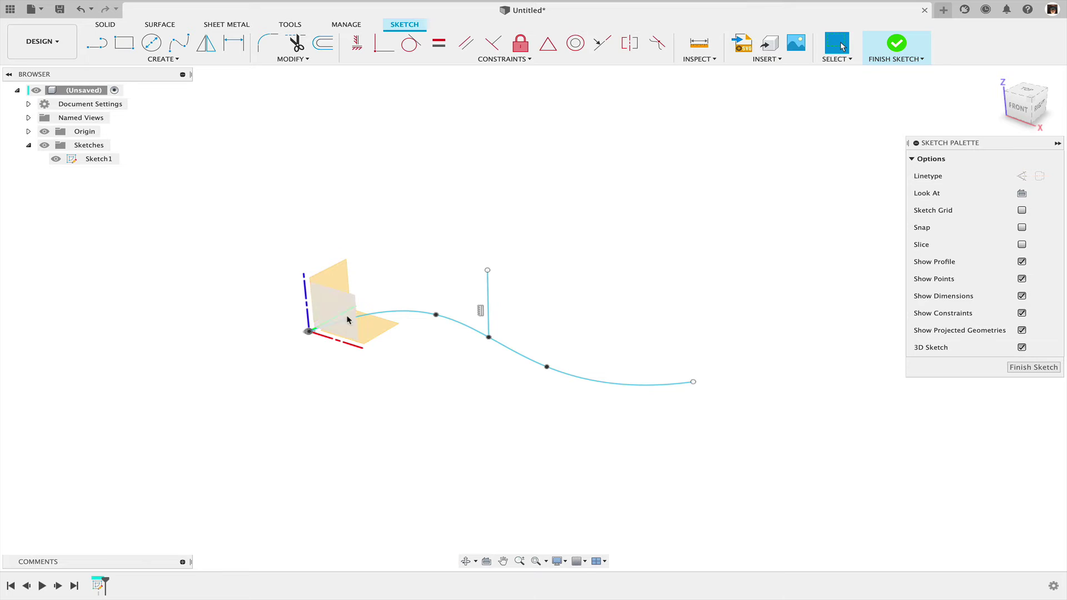
mouse_move(416, 351)
shift+middle_down()
mouse_move(454, 363)
mouse_move(358, 364)
shift+middle_up()
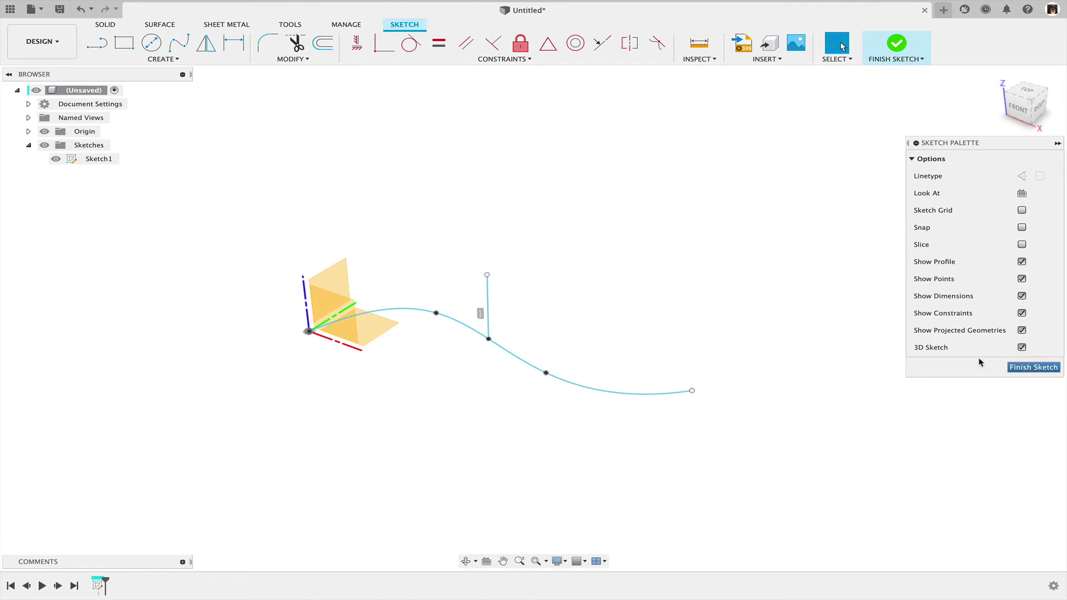
mouse_move(717, 326)
shift+middle_down()
mouse_move(712, 317)
mouse_move(679, 332)
shift+middle_up()
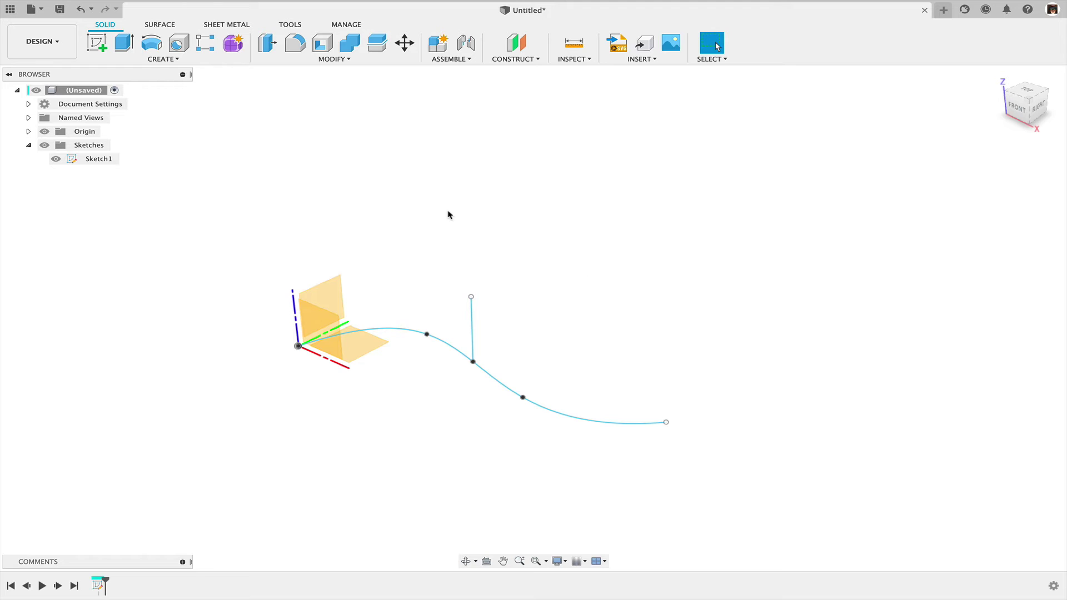
Extrude the spline as a surface 10.381 mm tall using the Surface Extrude tool
click(166, 25)
click(152, 45)
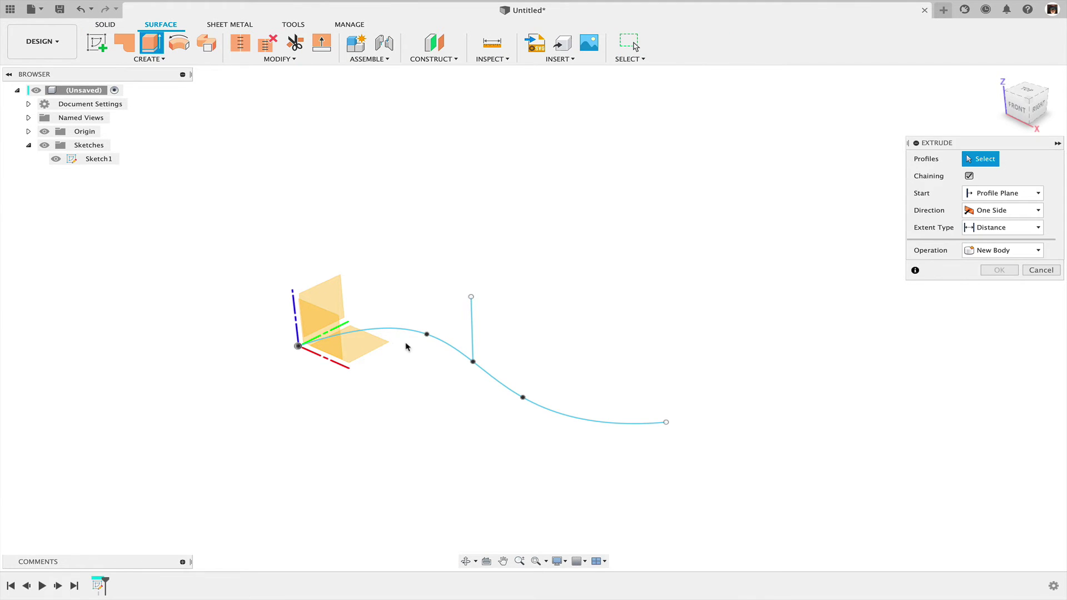
click(383, 329)
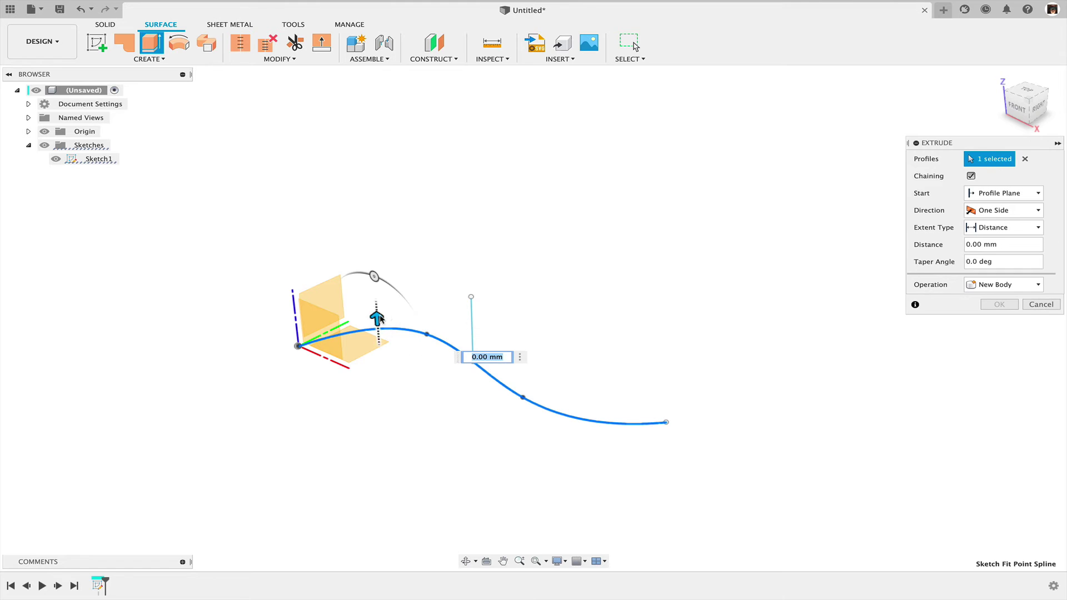
drag(380, 318, 385, 295)
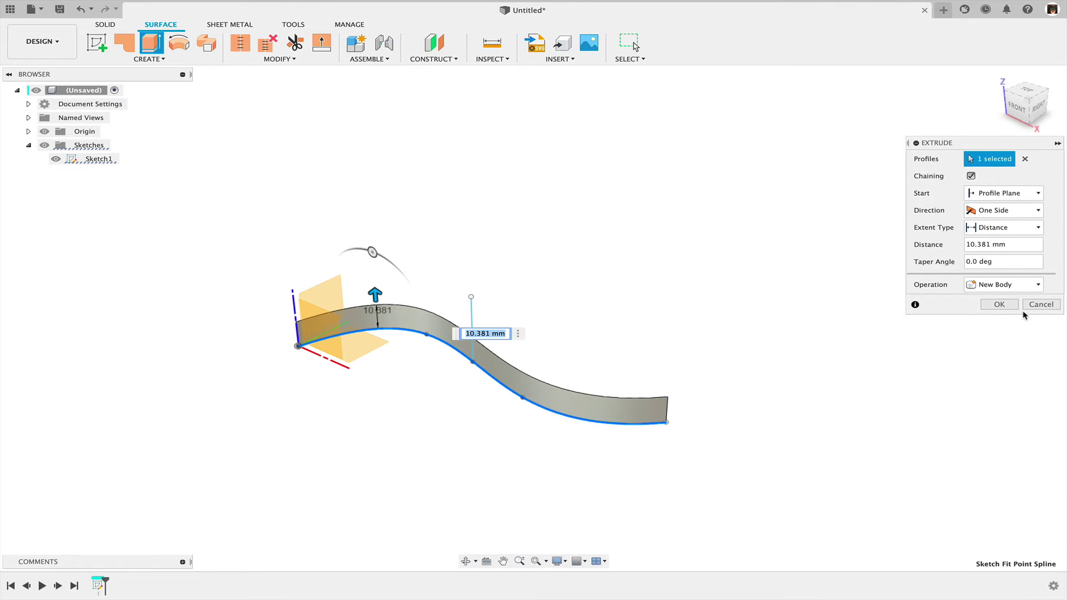
click(998, 305)
mouse_move(804, 271)
middle_down()
mouse_move(669, 284)
mouse_move(598, 243)
mouse_move(594, 221)
middle_up()
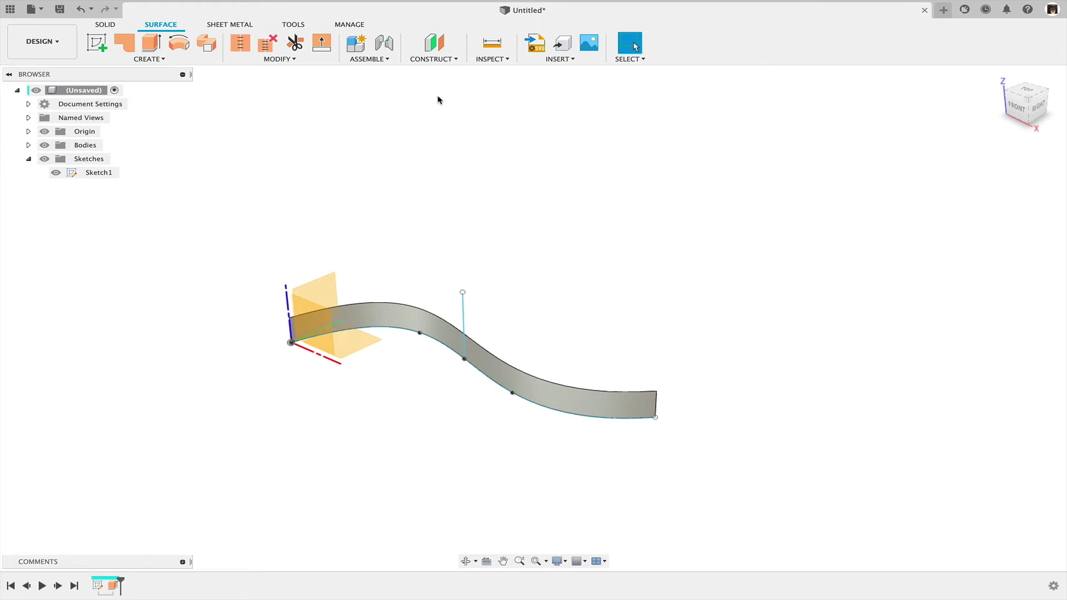
Create a Plane at Angle hinged on the vertical sketch line, rotated to 75.0°
click(434, 61)
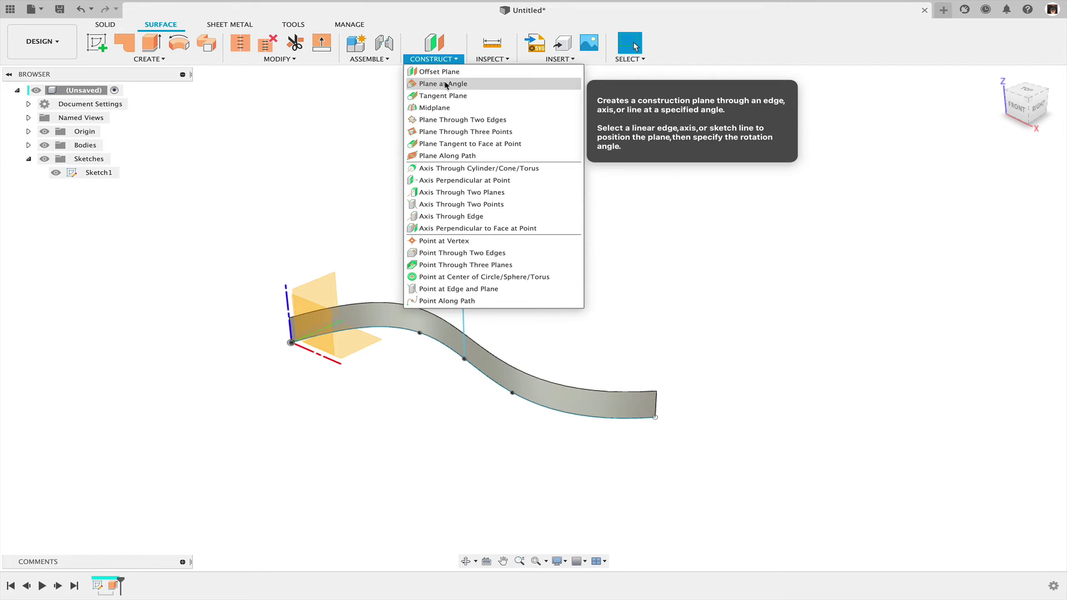
click(439, 83)
click(464, 313)
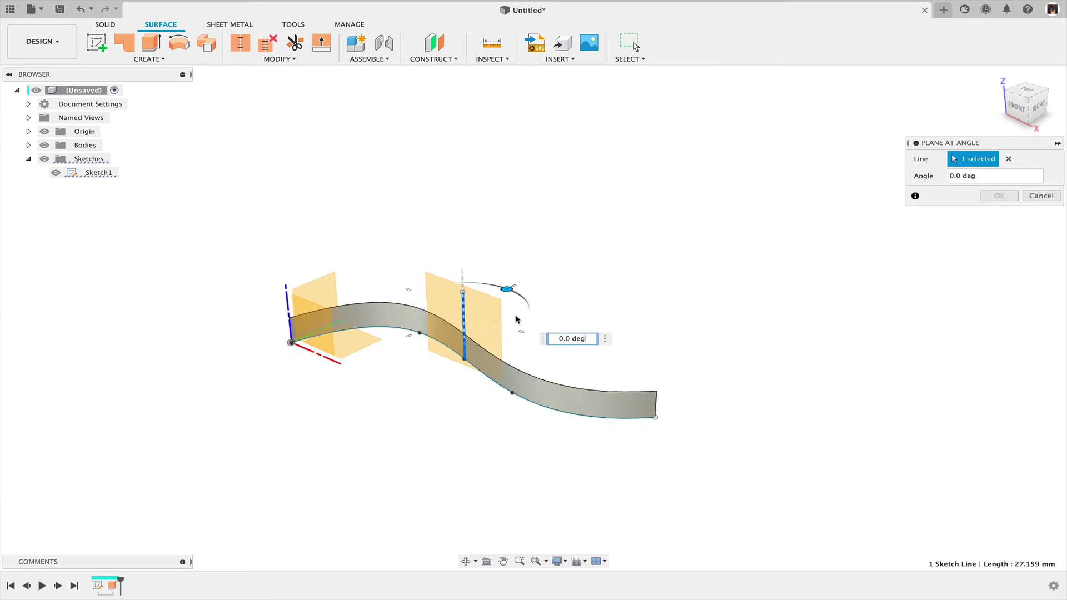
mouse_move(516, 321)
shift+middle_down()
mouse_move(505, 331)
mouse_move(533, 304)
shift+middle_up()
drag(531, 287, 444, 211)
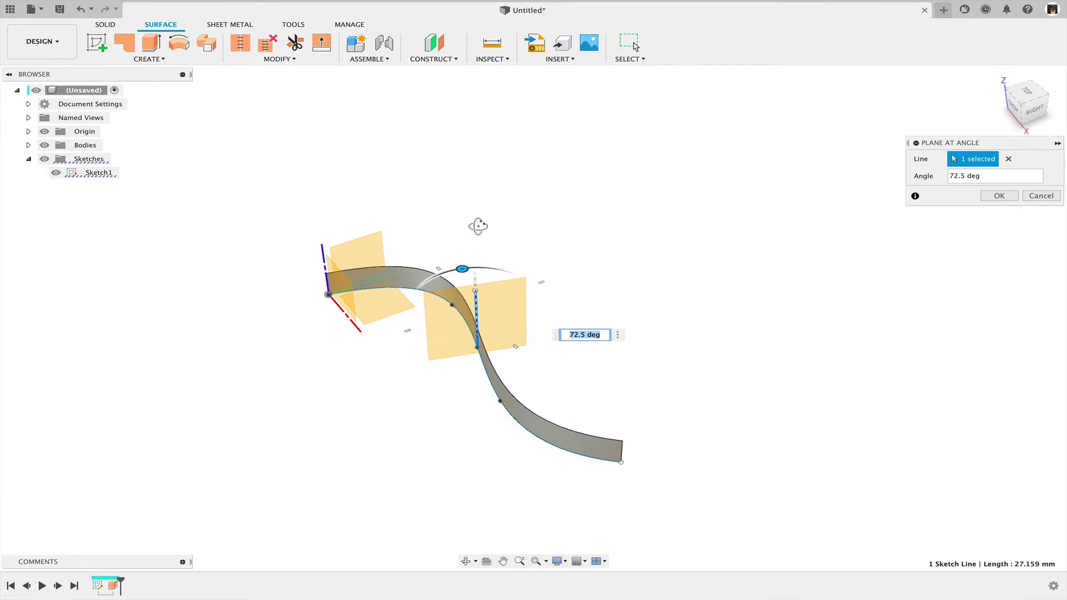
shift+middle_drag(478, 226, 514, 217)
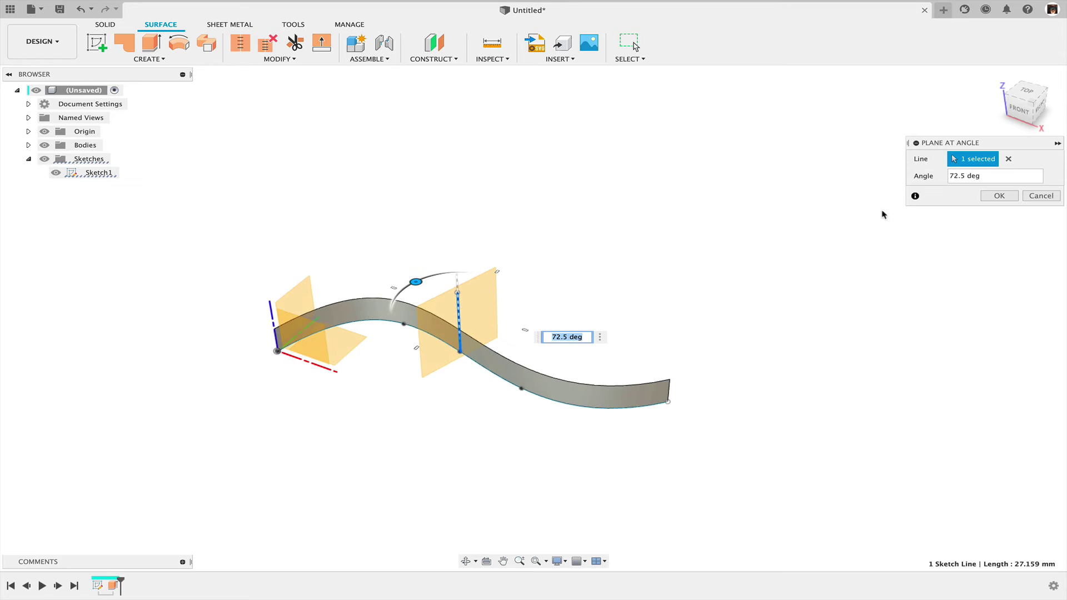
shift+middle_drag(701, 242, 705, 288)
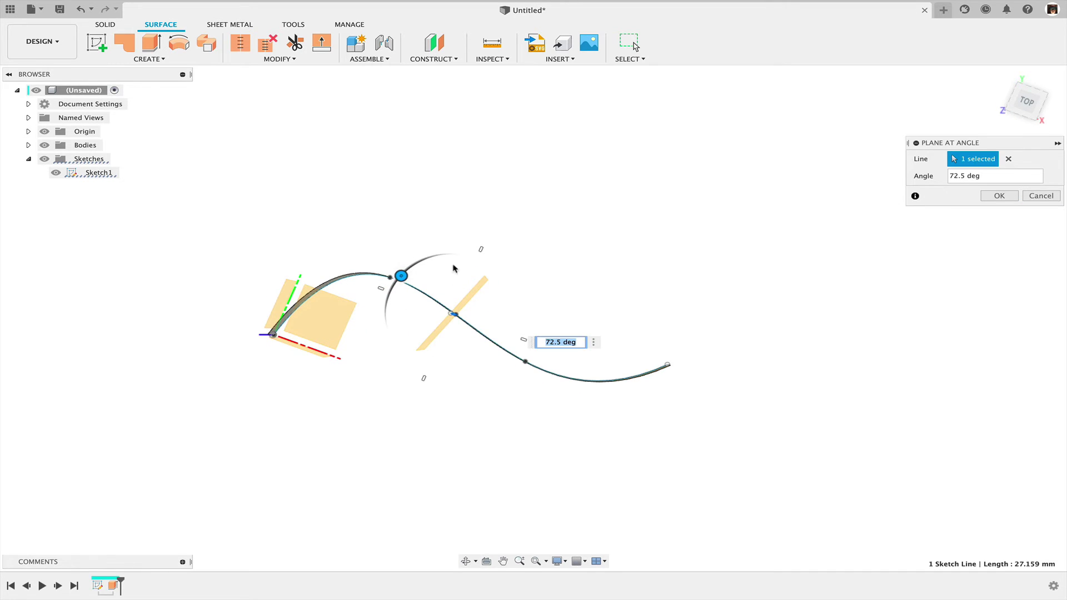
mouse_move(408, 278)
mouse_down()
mouse_move(485, 288)
mouse_move(464, 254)
mouse_move(400, 278)
mouse_up()
Confirm the angled plane and use it to split the surface band's face in two
click(998, 196)
shift+middle_drag(795, 249, 639, 183)
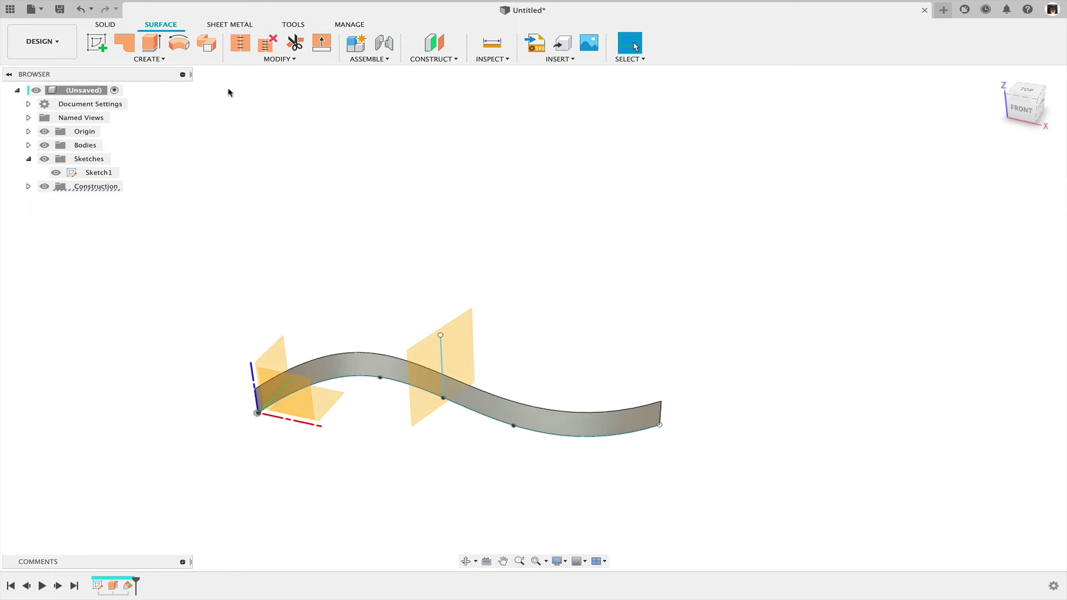
click(272, 59)
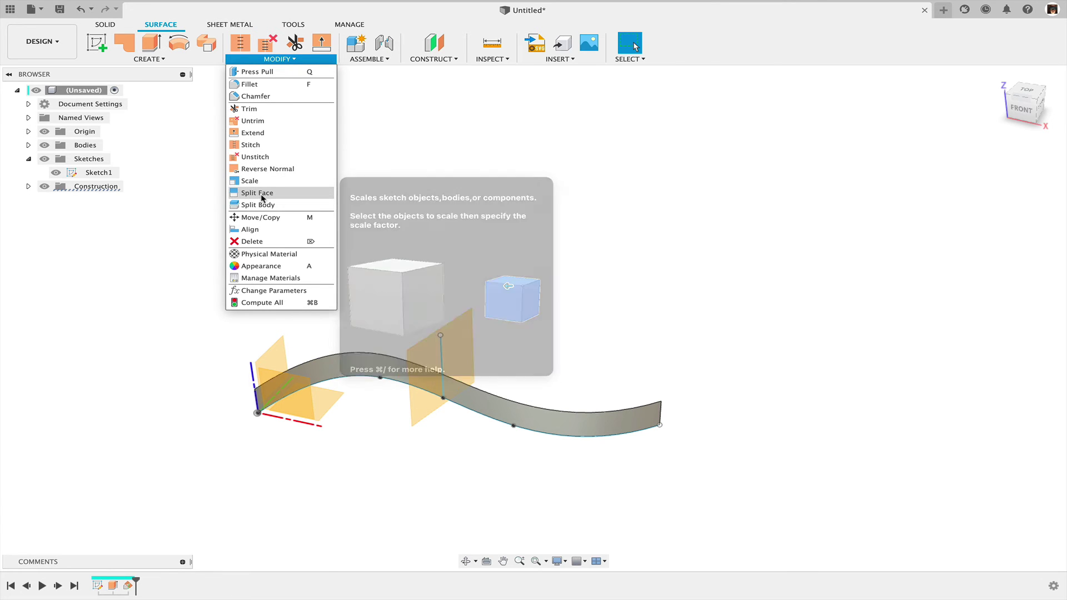
click(262, 195)
click(357, 364)
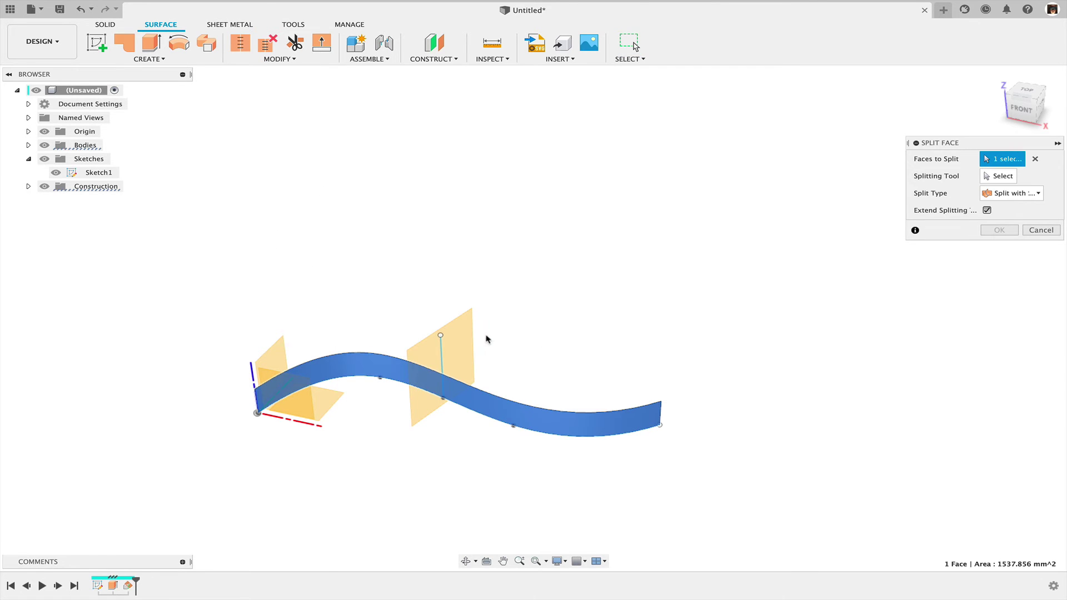
click(997, 175)
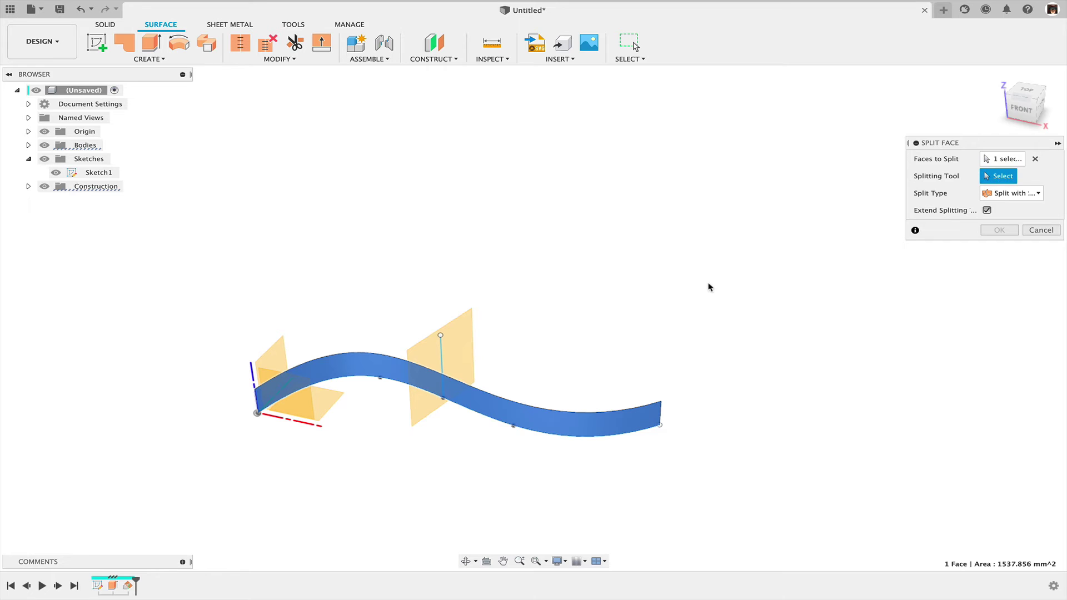
click(464, 350)
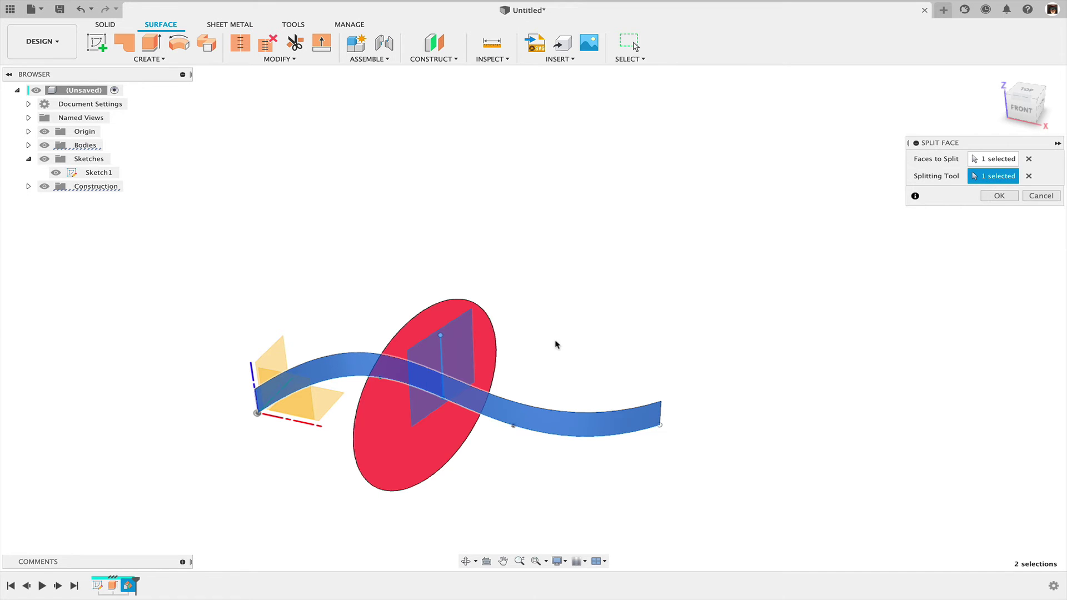
click(999, 196)
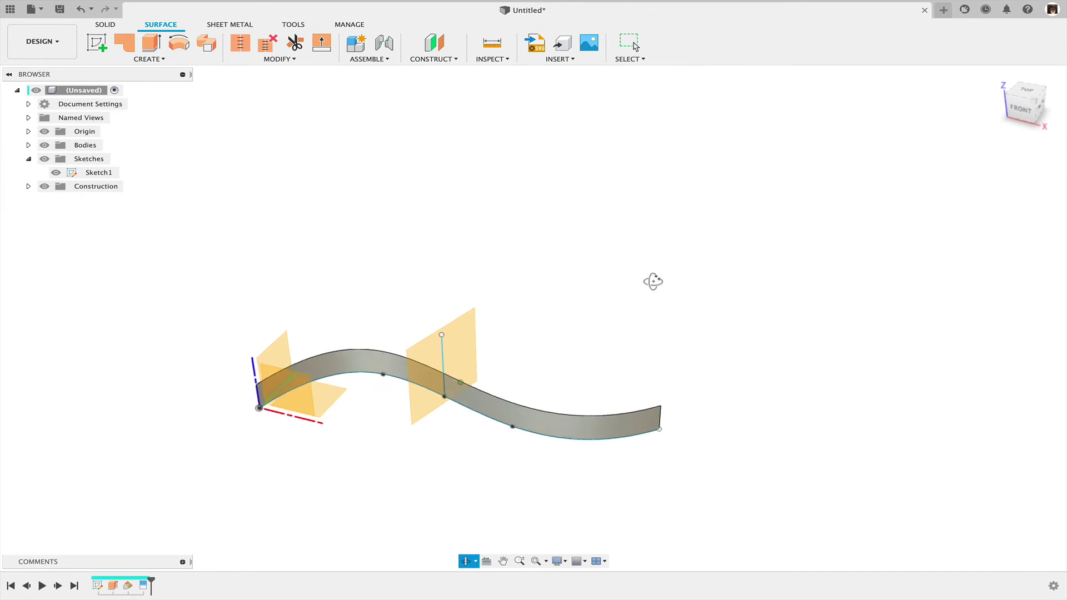
Hide the sketches and construction planes in the browser
click(44, 159)
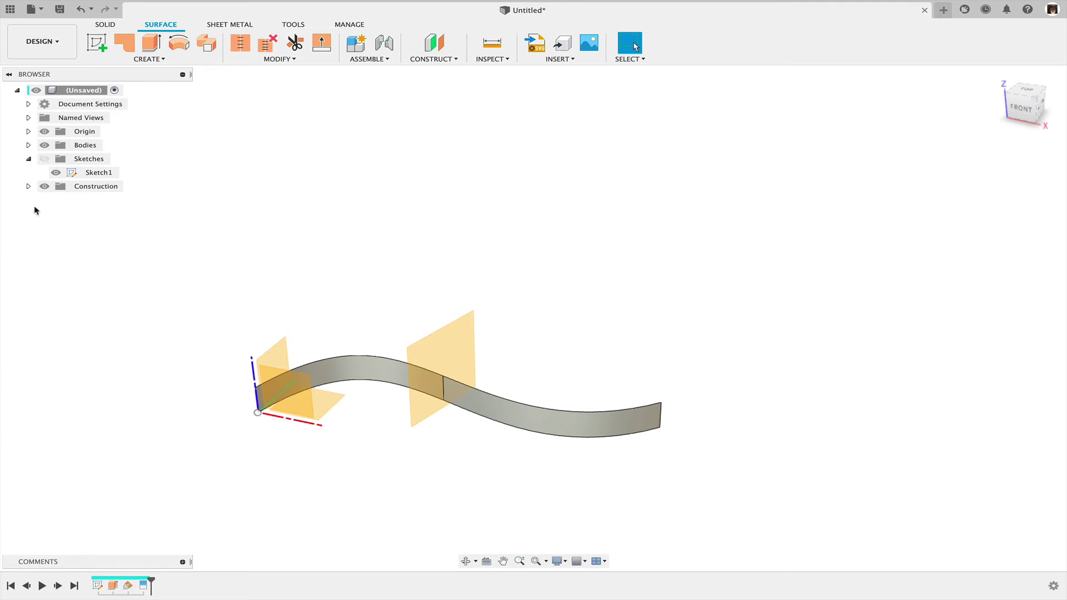
click(44, 186)
shift+middle_drag(260, 276, 269, 220)
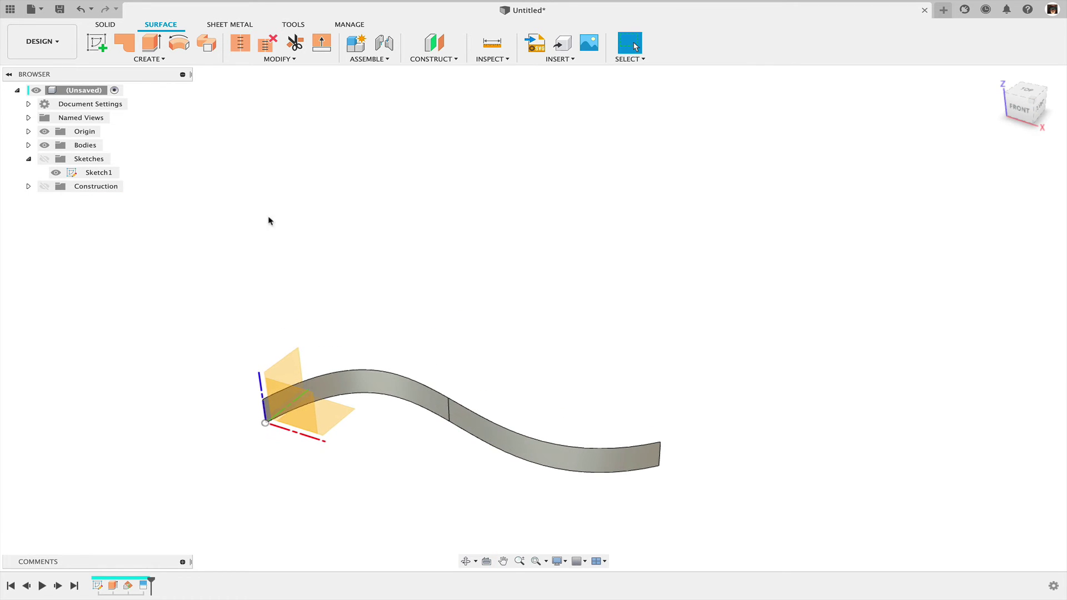
Offset the split surface band by 8.665 mm into a new parallel body
click(153, 59)
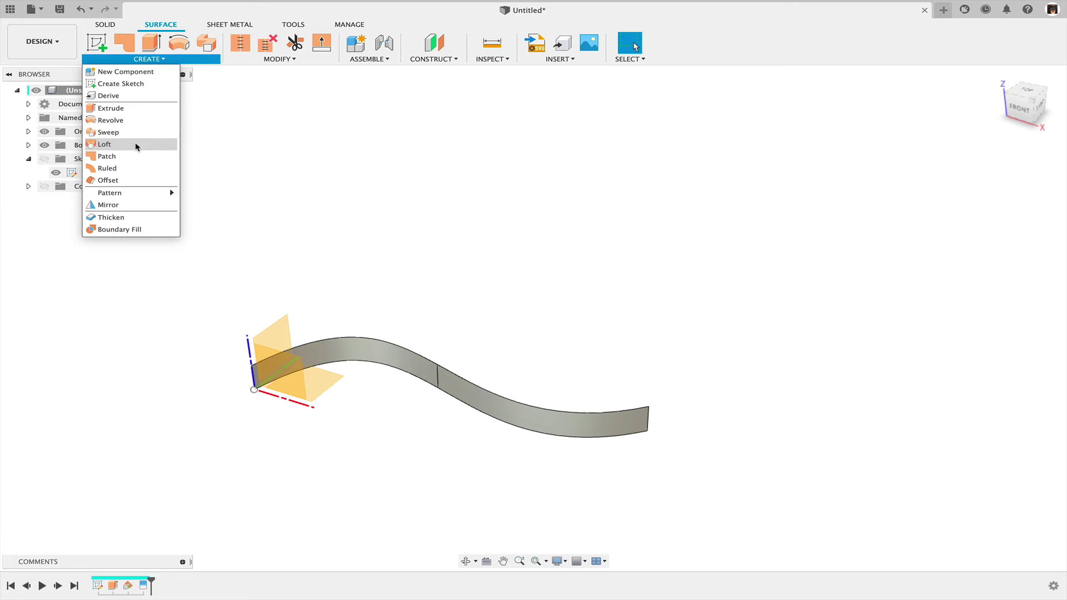
click(125, 180)
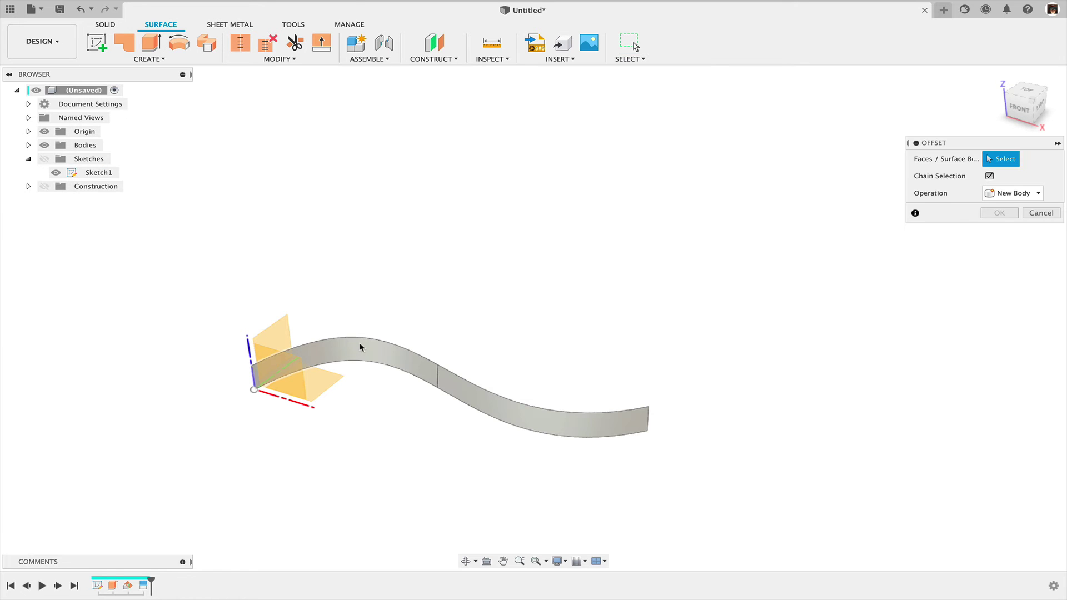
click(364, 356)
drag(516, 426, 500, 436)
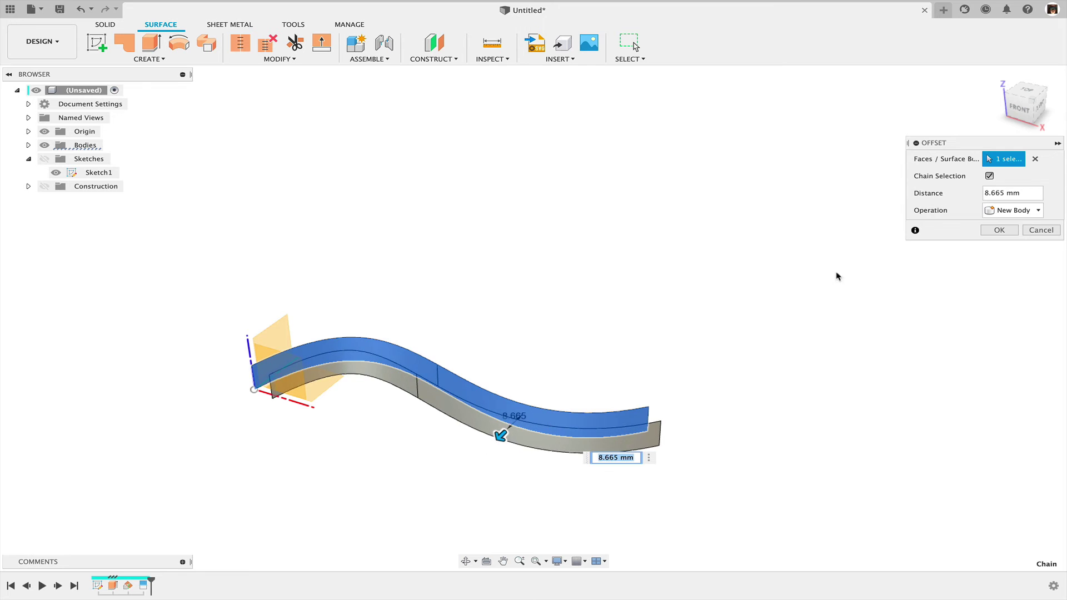
click(998, 230)
Loft a surface patch between the two short cut-end edges of the bands
click(145, 59)
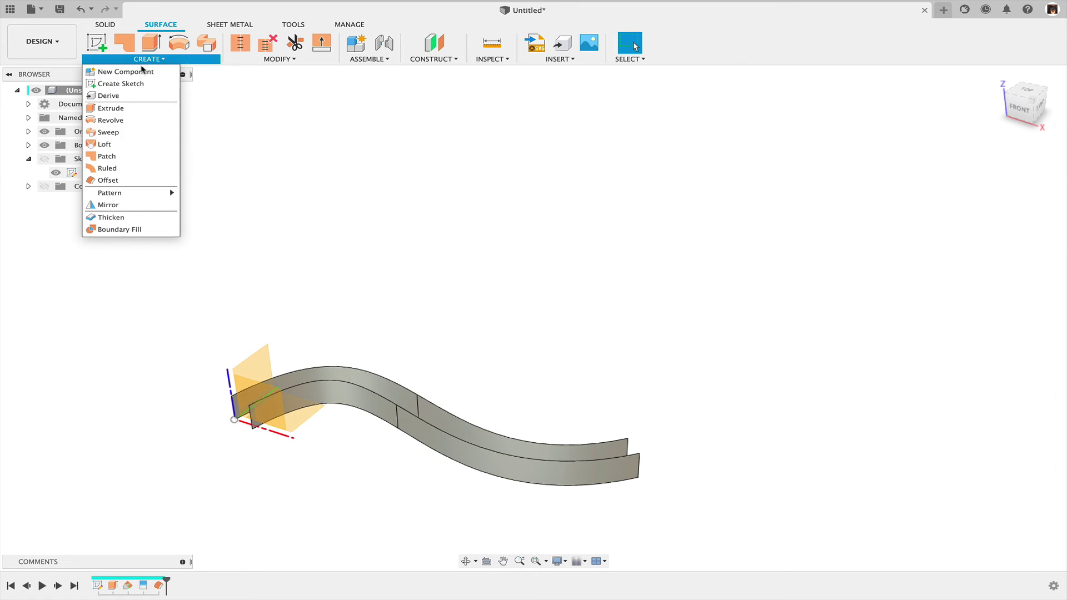
click(454, 358)
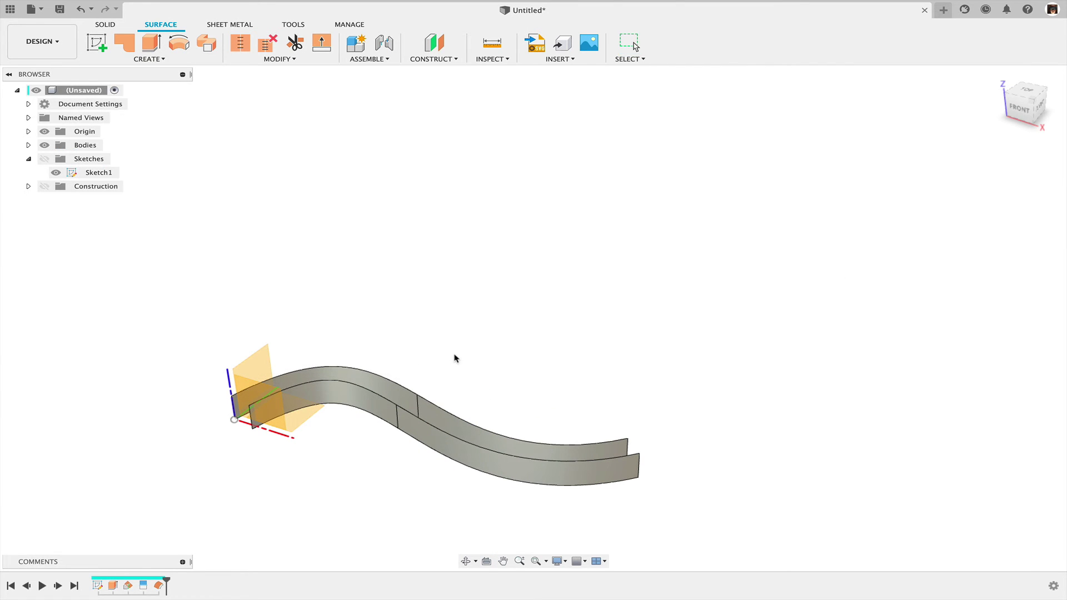
click(418, 407)
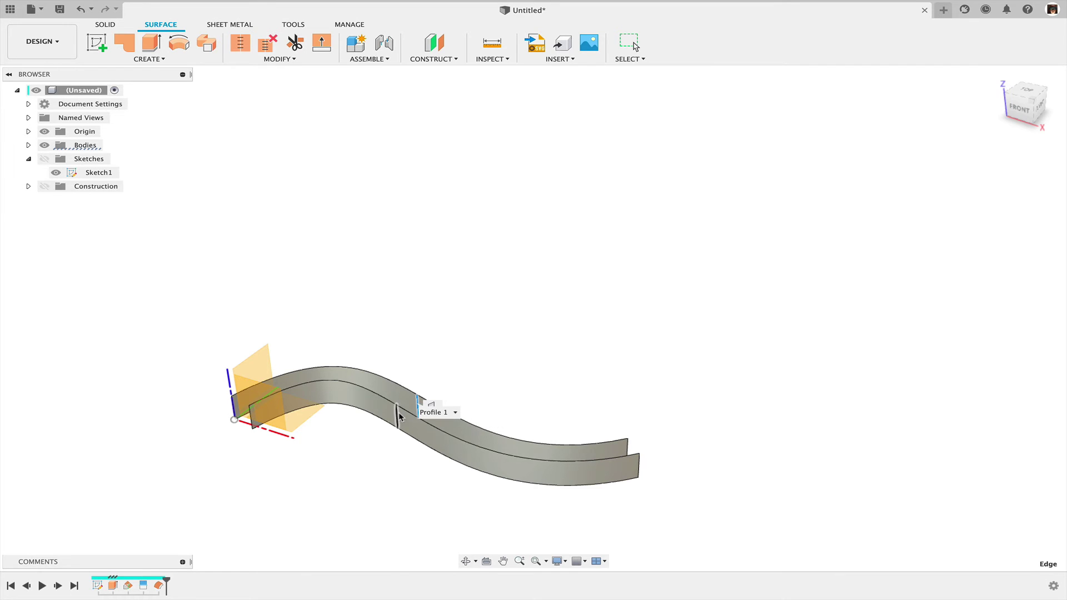
click(399, 416)
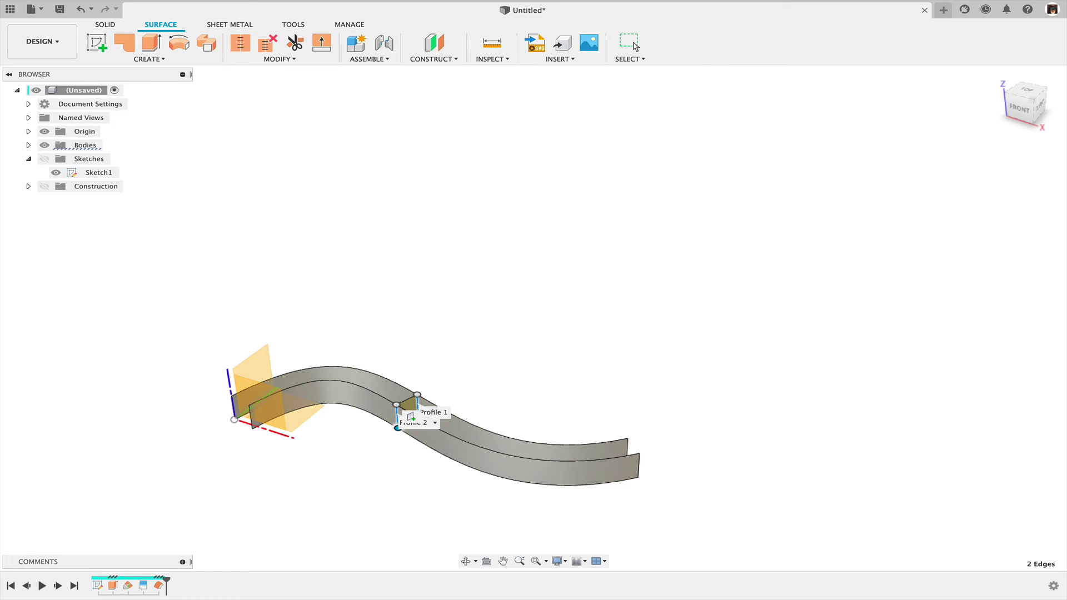
drag(1066, 72, 736, 107)
click(787, 348)
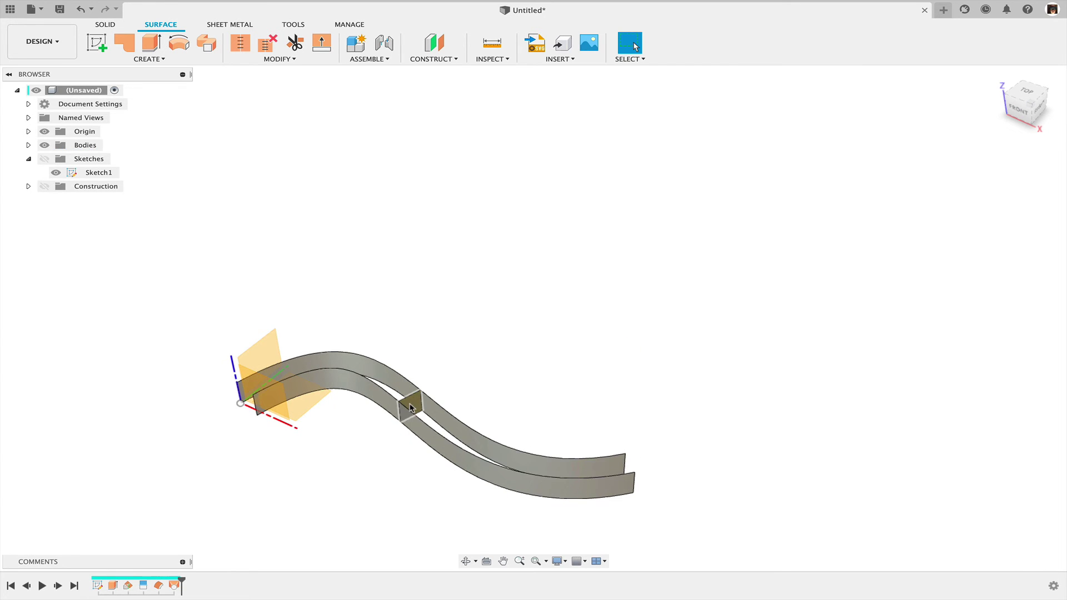
scroll(411, 408, down, 3)
scroll(410, 407, up, 6)
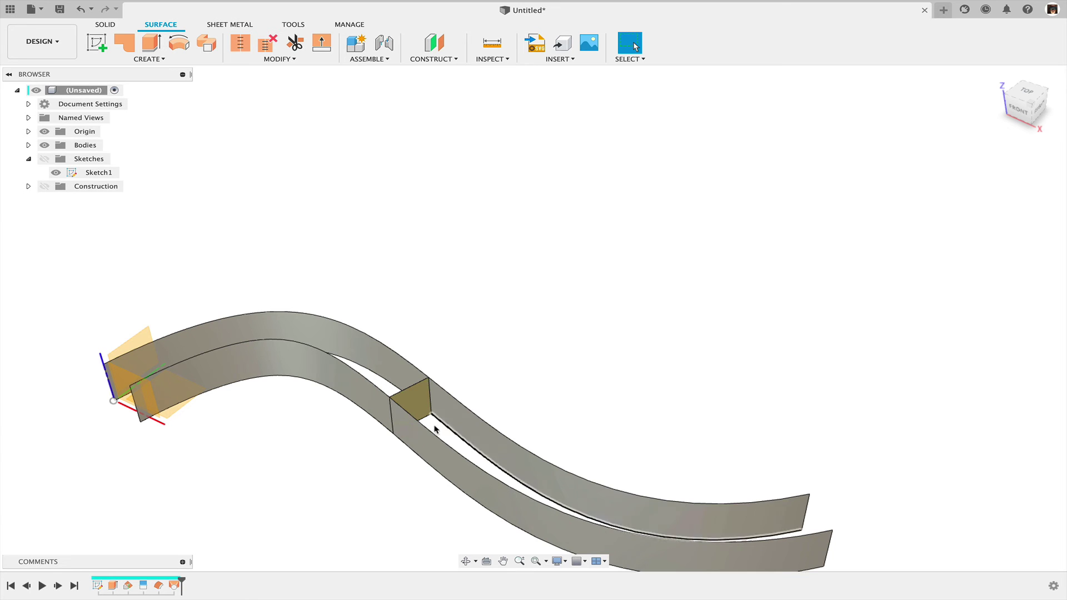
mouse_move(358, 448)
middle_down()
mouse_move(369, 433)
mouse_move(371, 443)
middle_up()
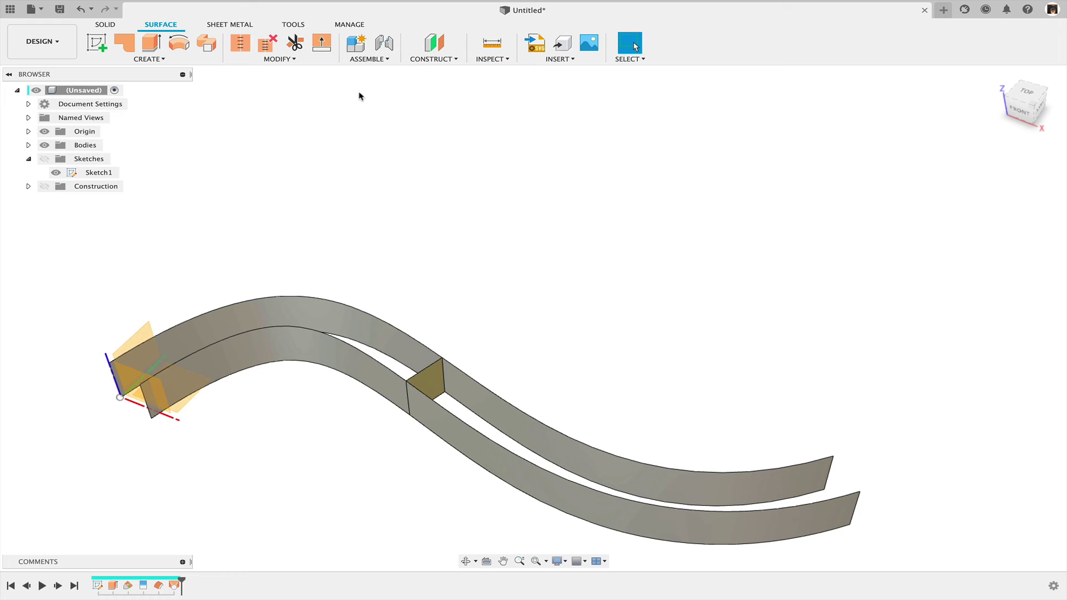
Extend the loft's top edge perpendicularly by 50.691 mm
click(322, 43)
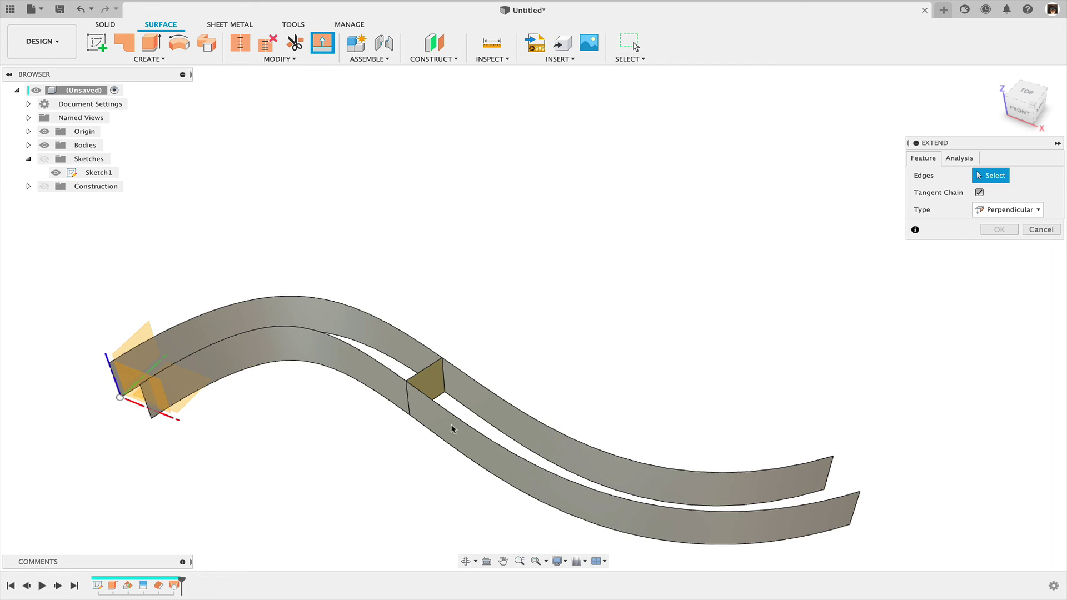
click(444, 387)
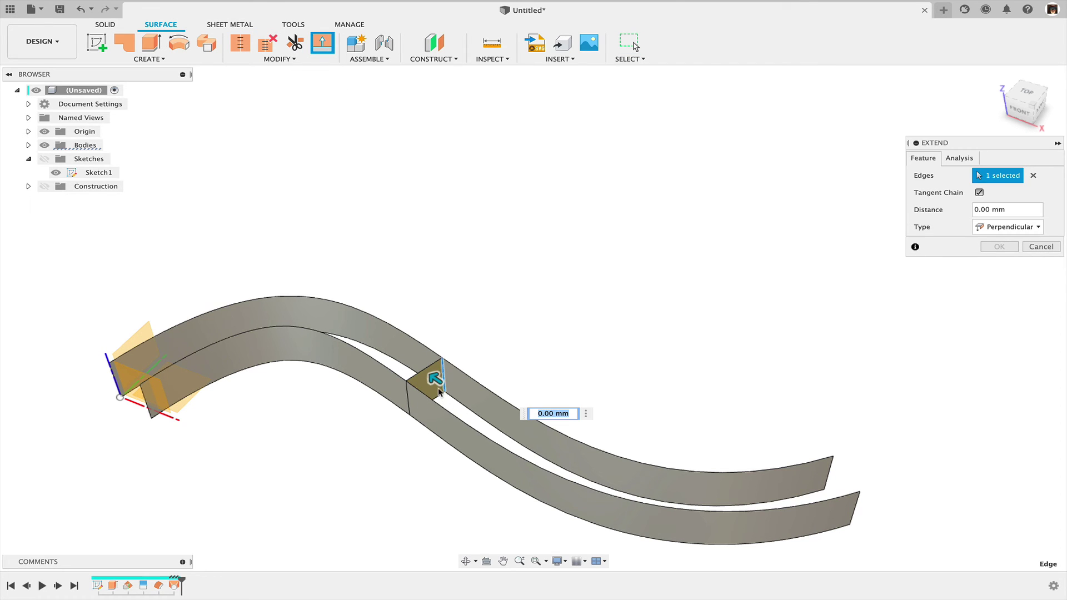
drag(438, 383, 520, 437)
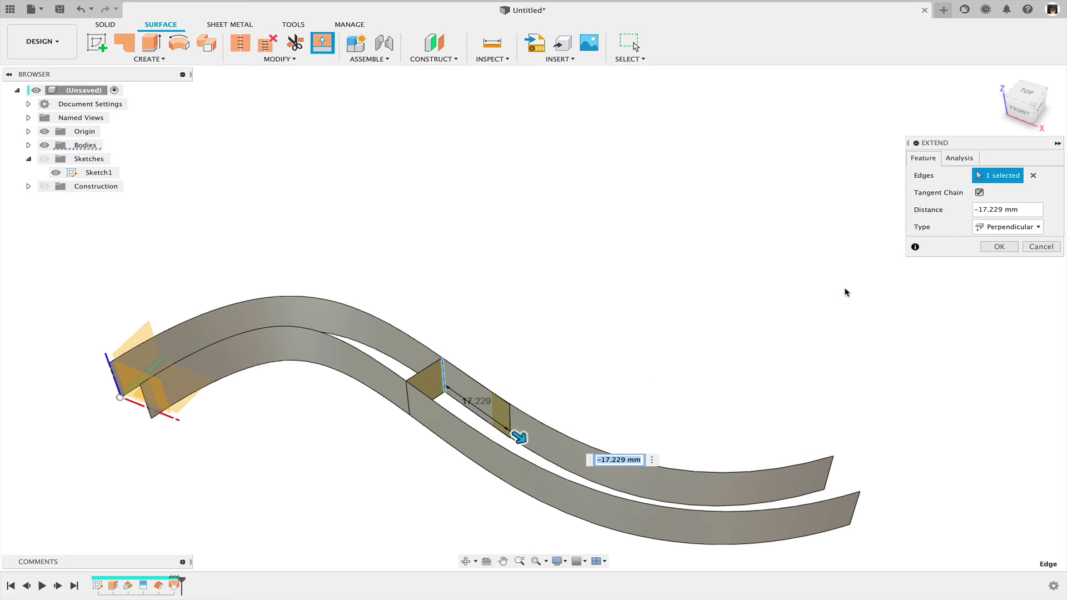
click(1011, 227)
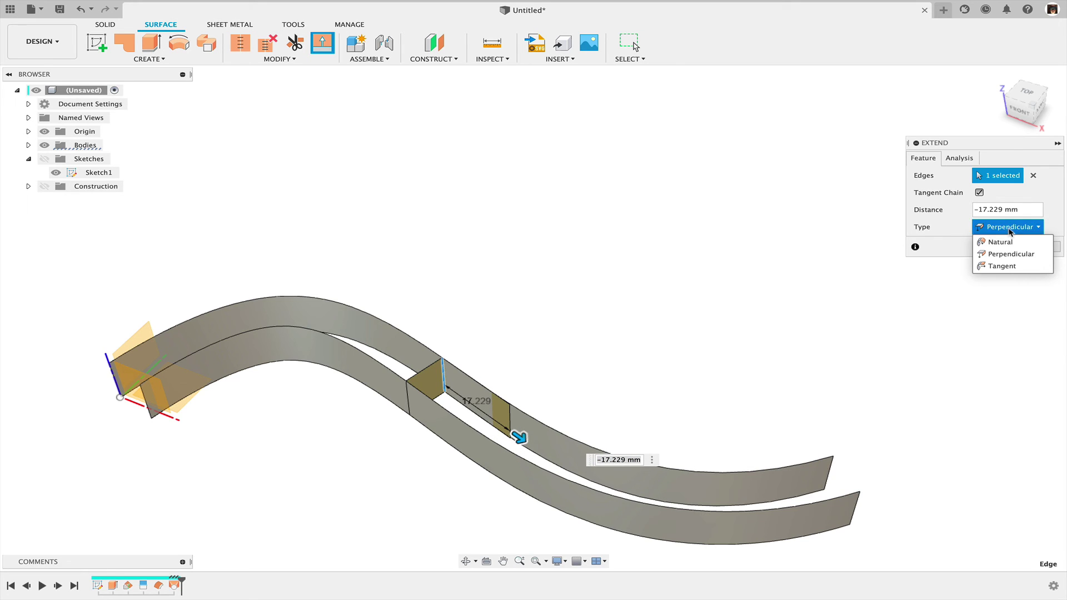
click(1011, 254)
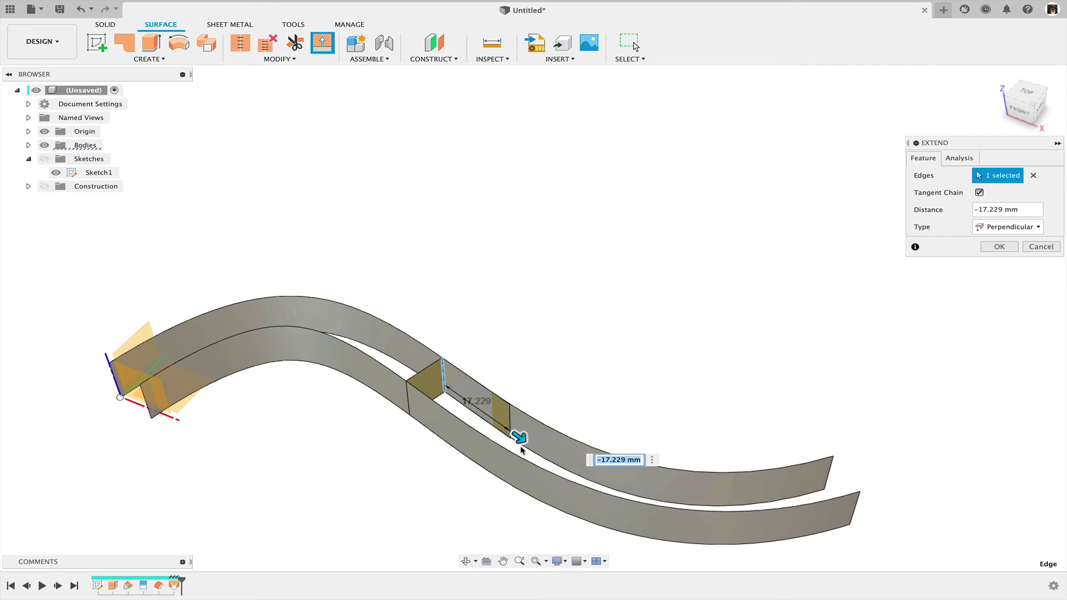
drag(522, 450, 268, 270)
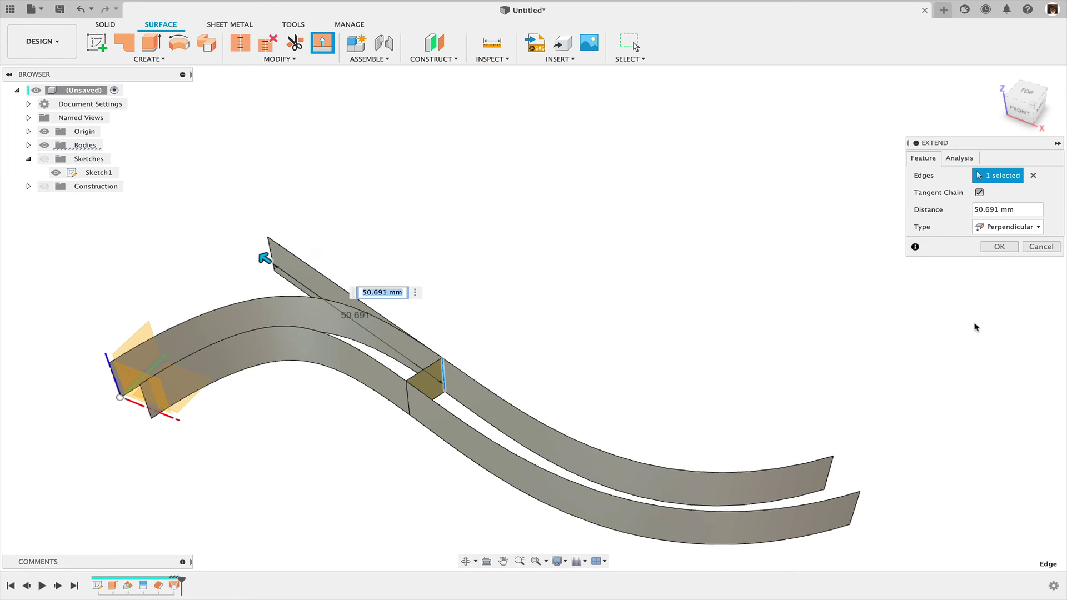
click(1006, 248)
shift+middle_drag(517, 298, 475, 302)
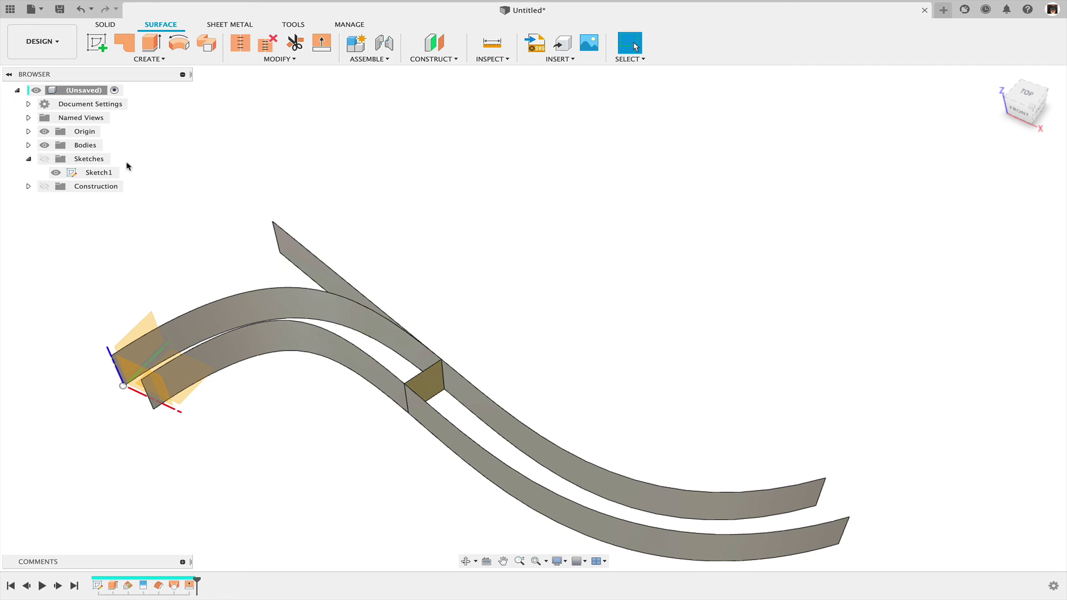
Start a sketch on the XY plane and project the spline and extension edge into it
right_click(188, 172)
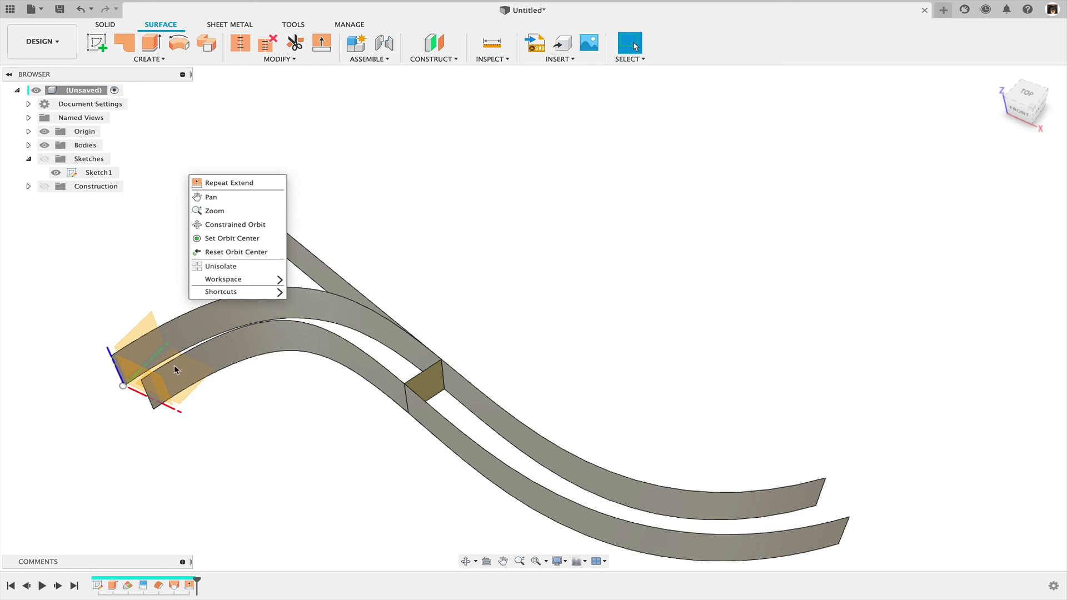
click(206, 420)
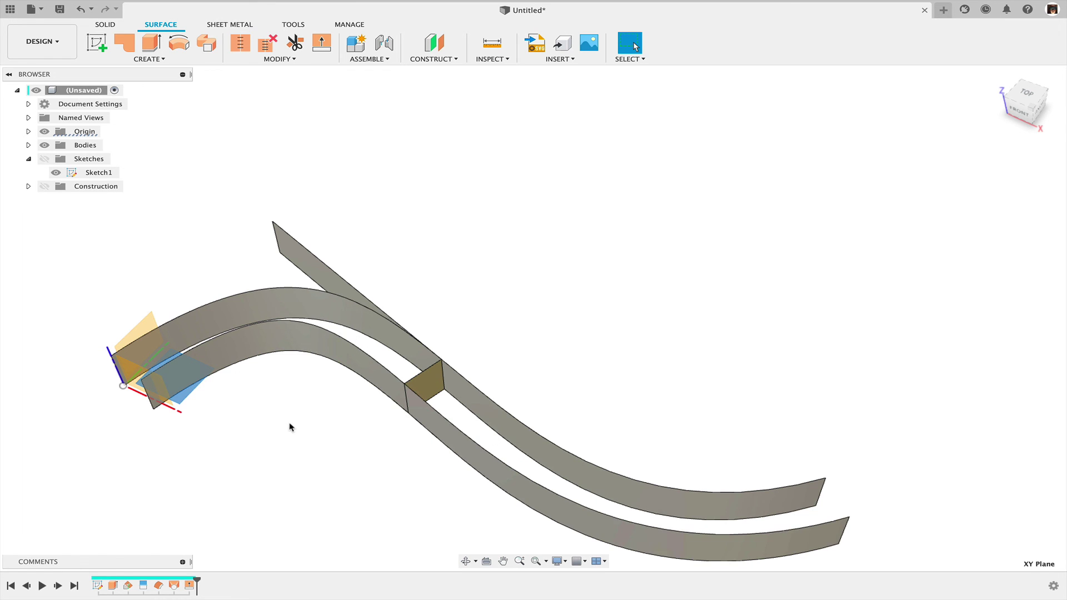
shift+middle_drag(285, 419, 139, 97)
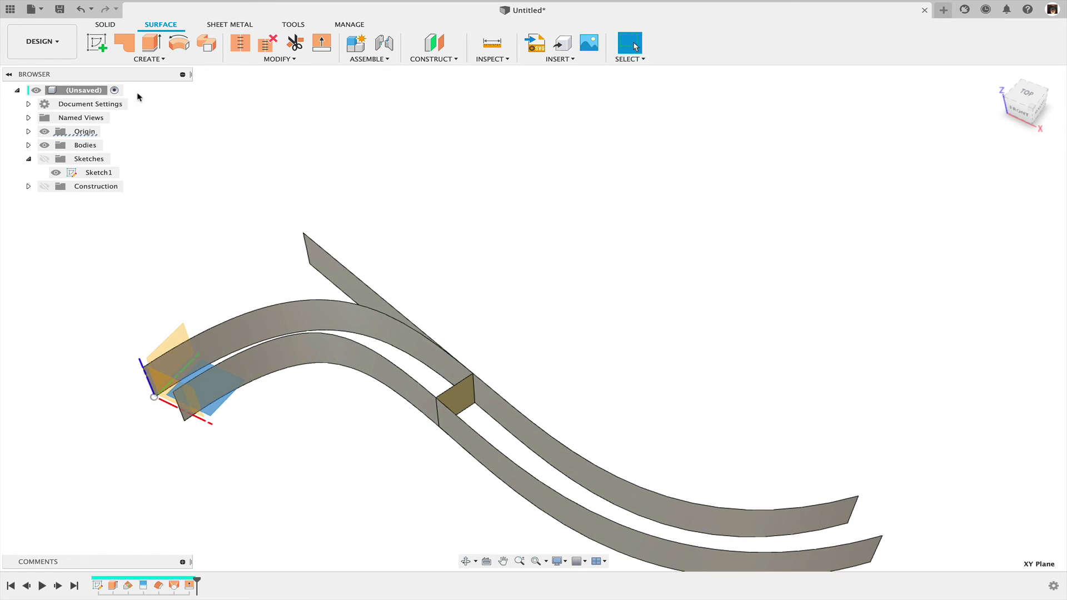
click(96, 42)
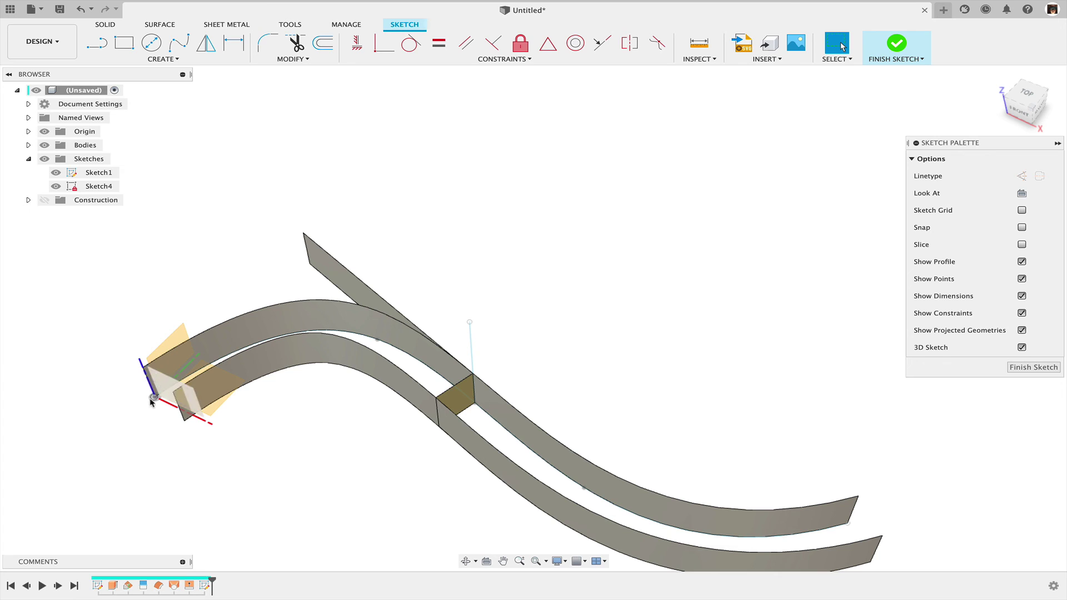
click(219, 414)
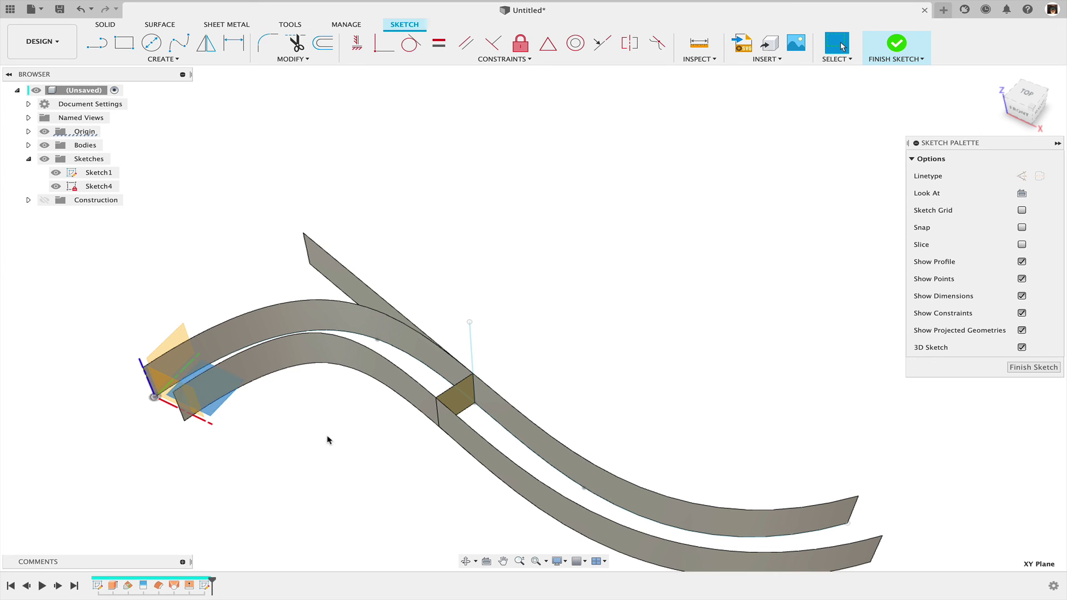
key(p)
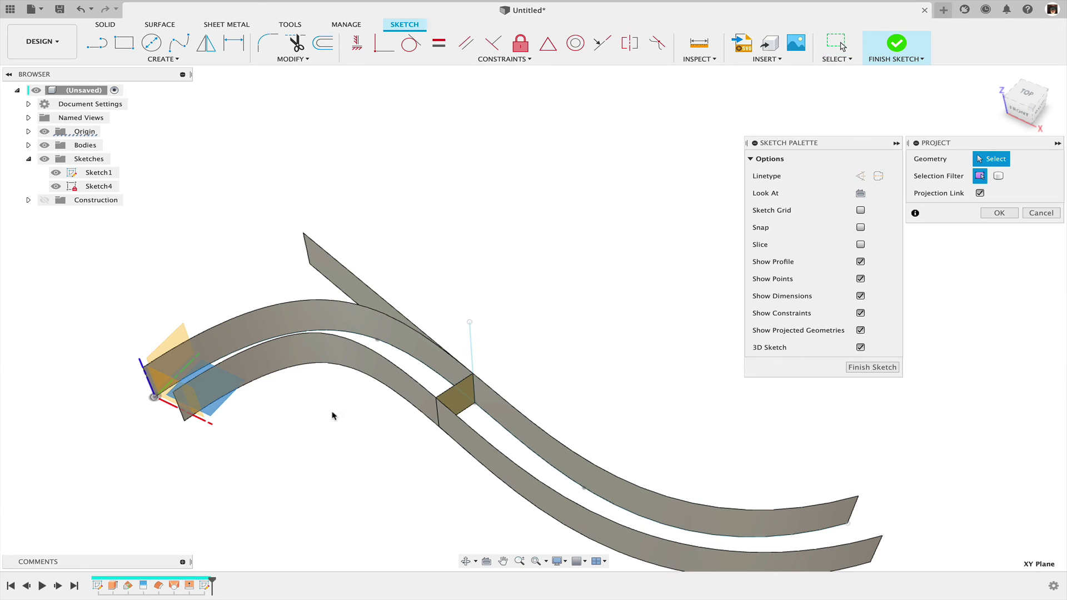
click(399, 356)
click(319, 272)
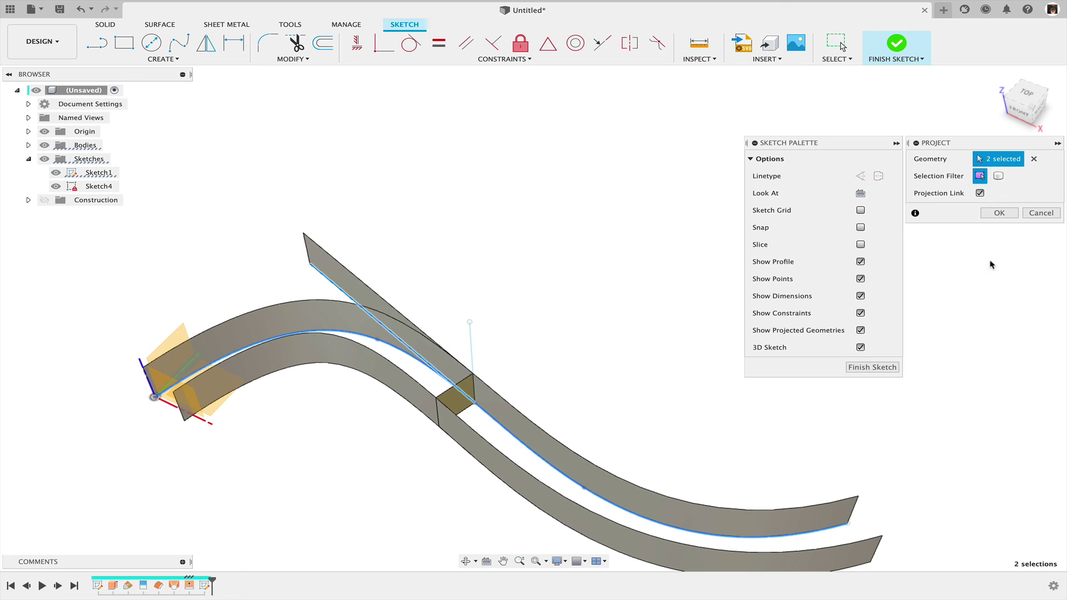
click(996, 213)
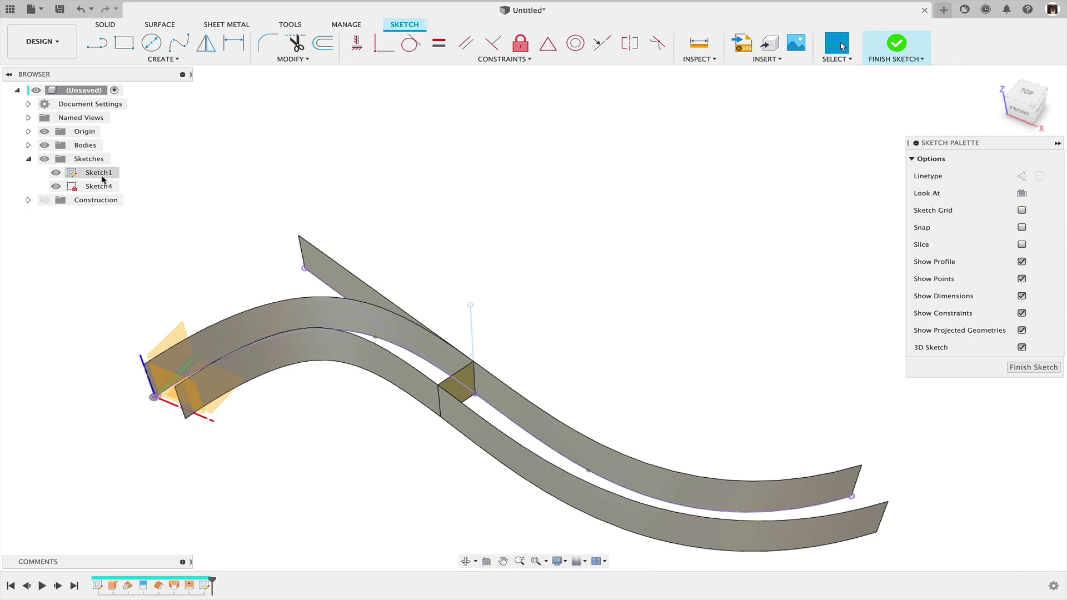
Hide the bodies to check the projected curves, then finish Sketch4
click(45, 145)
mouse_move(321, 388)
shift+middle_down()
mouse_move(311, 376)
mouse_move(319, 384)
shift+middle_up()
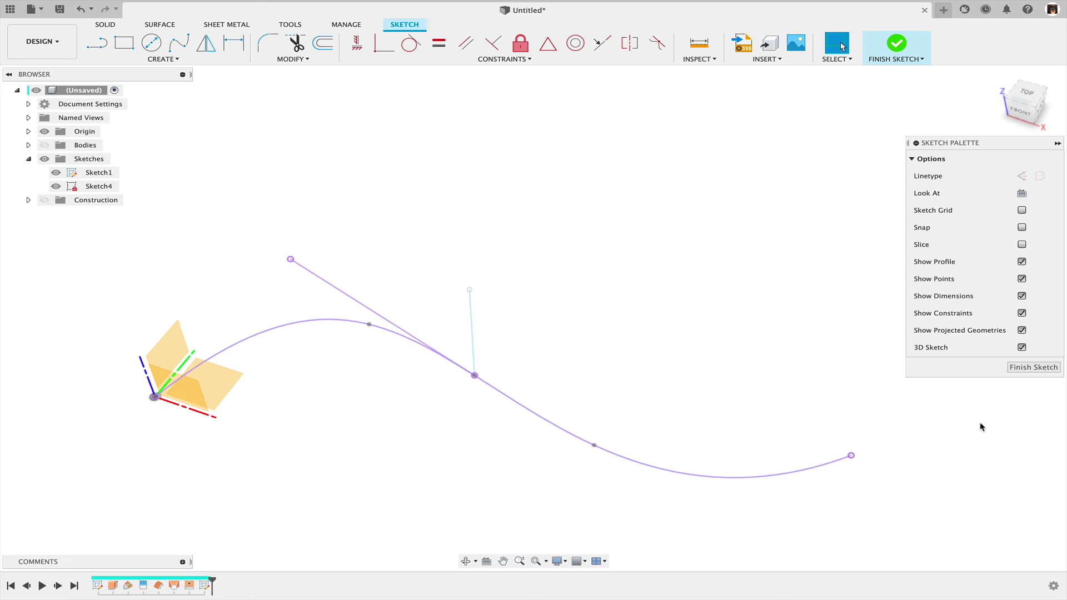
click(1032, 368)
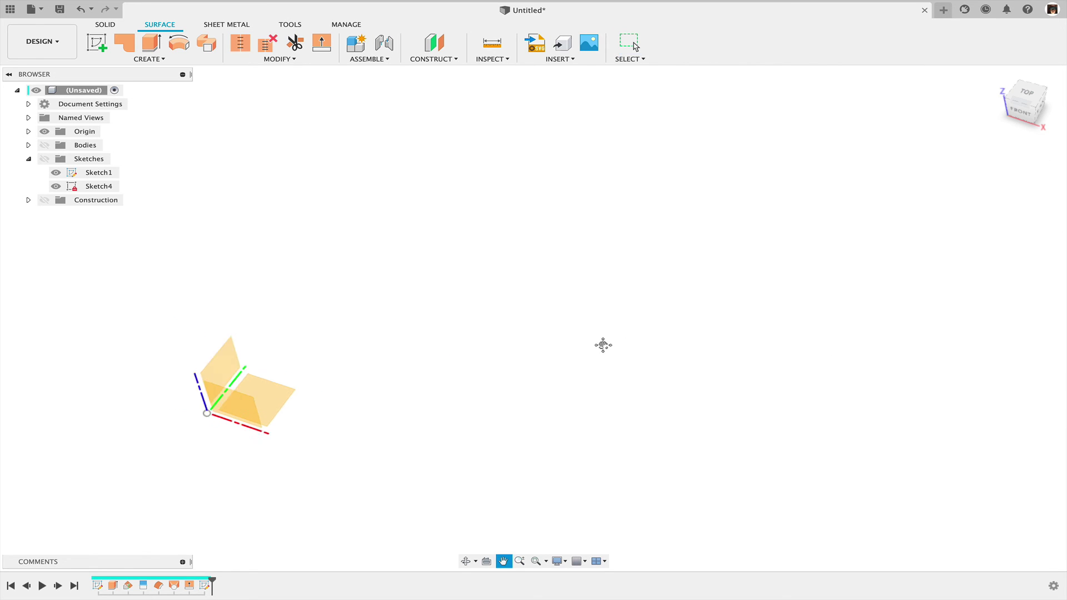
Show the sketches, construction plane and surface bodies again
click(45, 159)
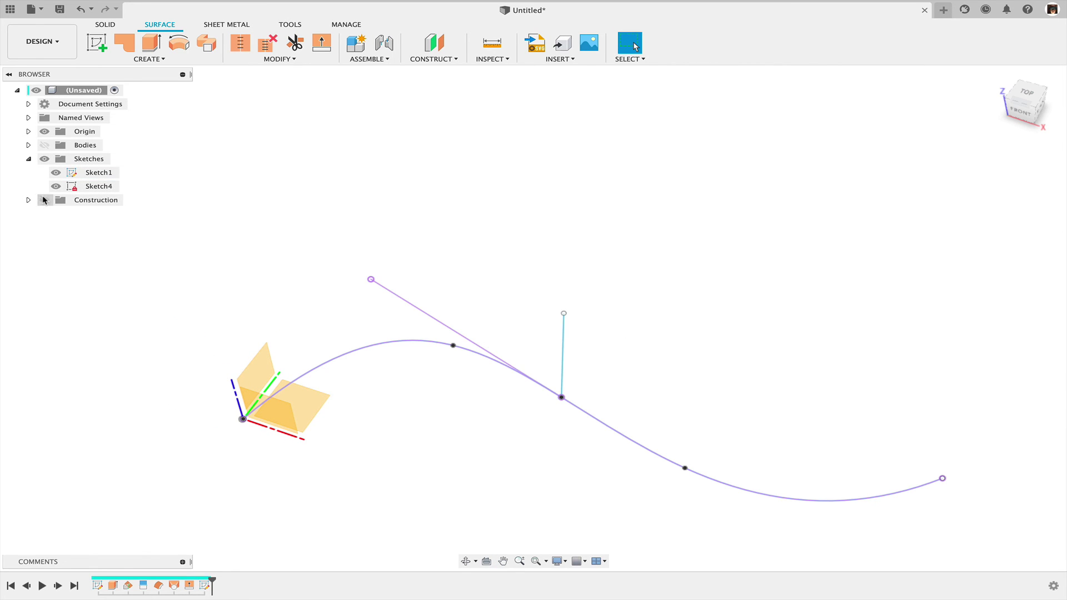
click(45, 200)
click(45, 145)
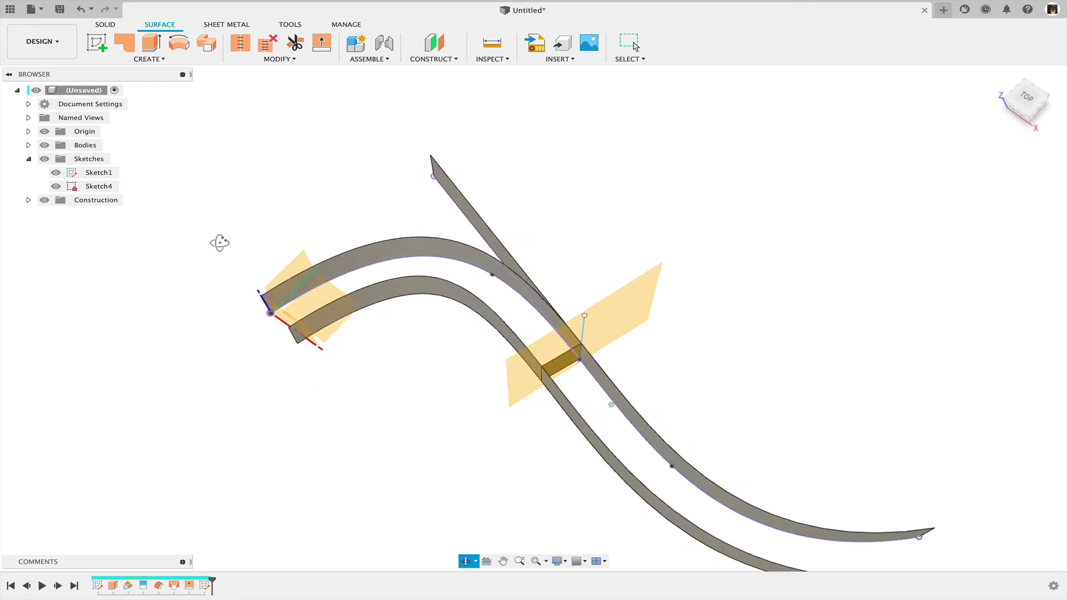